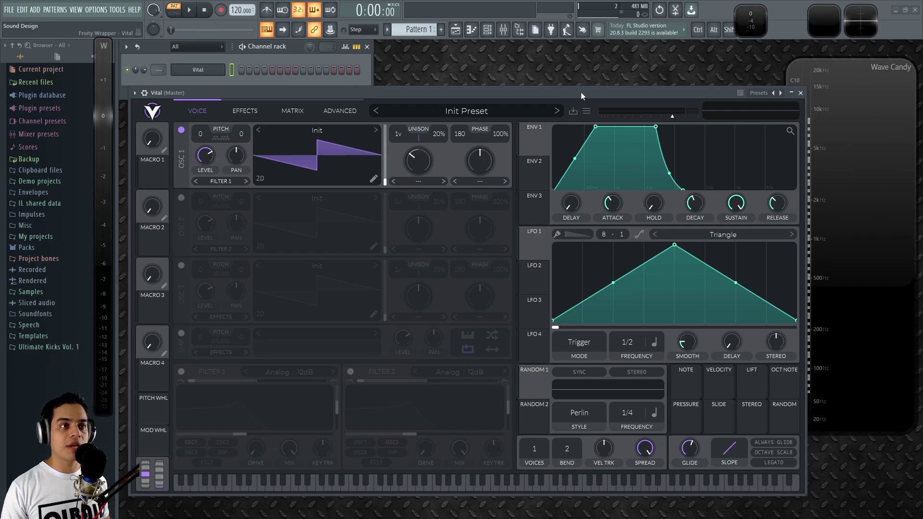
Reset the Vital synth to its initial preset and reposition the plugin window.
left_click_drag(589, 96, 592, 74)
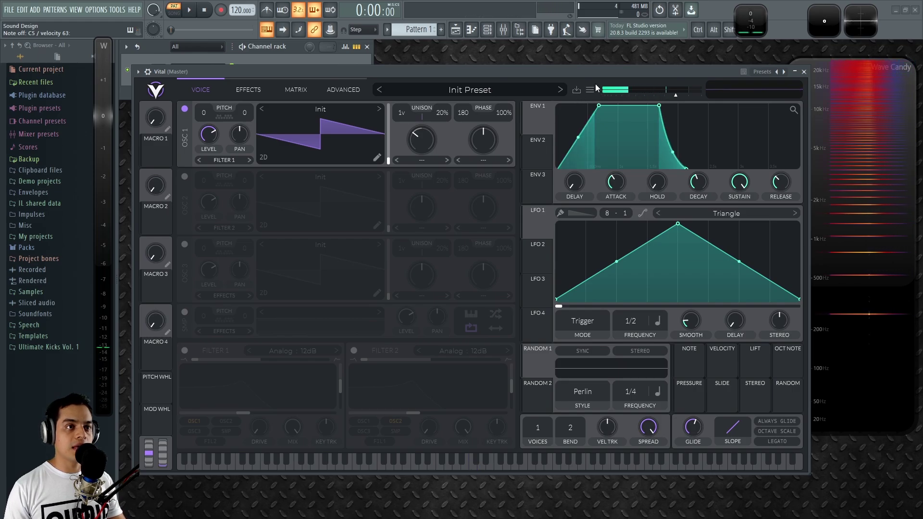
left_click(593, 89)
left_click(607, 185)
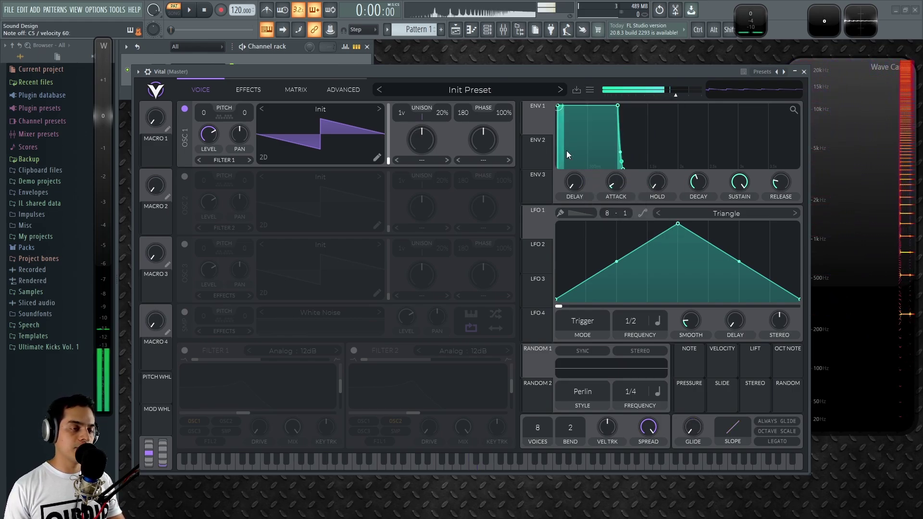
left_click_drag(241, 72, 251, 85)
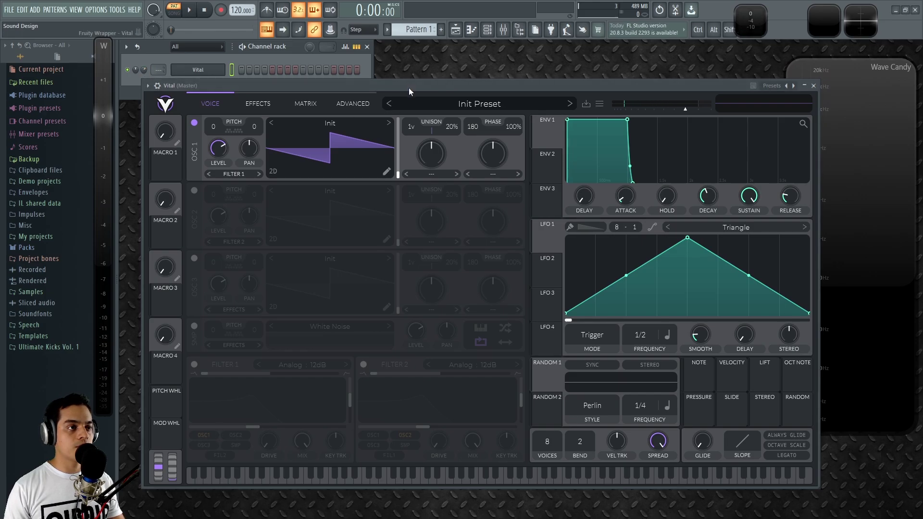
left_click_drag(409, 88, 408, 86)
left_click_drag(612, 86, 610, 81)
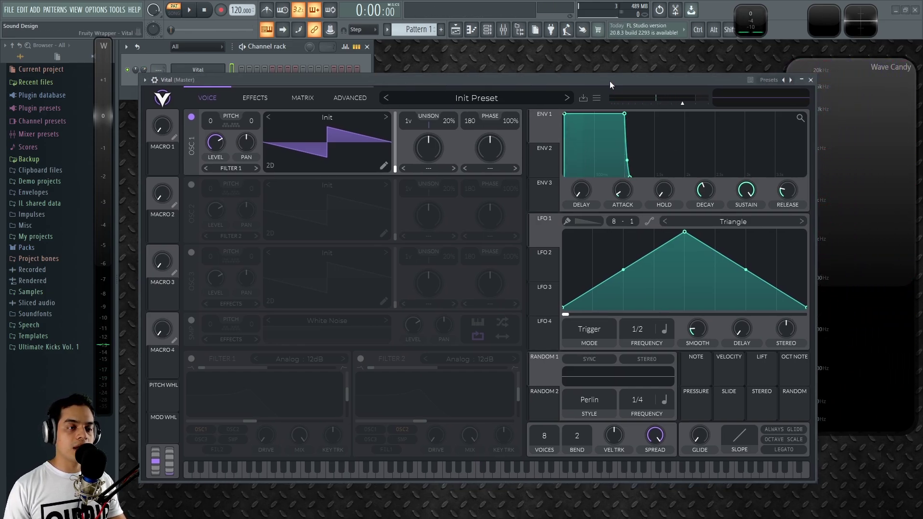
Look over the available LFOs by switching between LFO 4 and LFO 1, finishing on LFO 1.
left_click(550, 327)
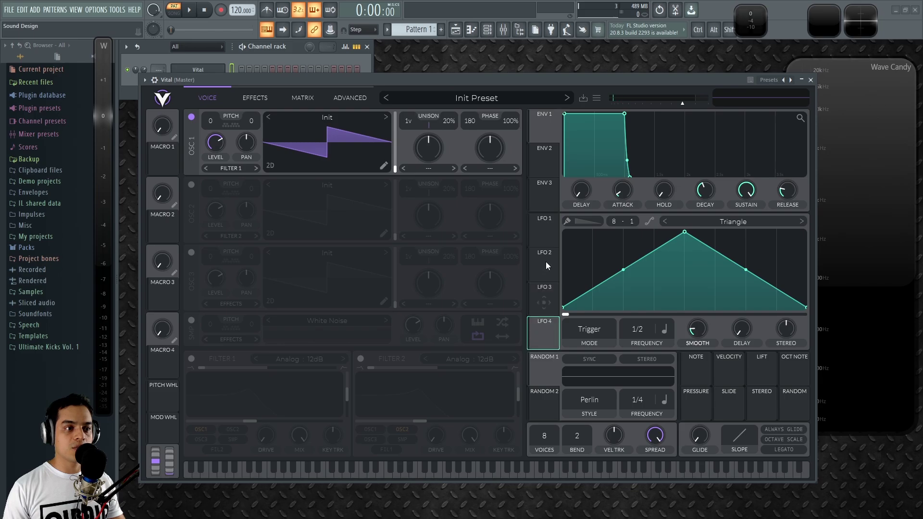
left_click(546, 228)
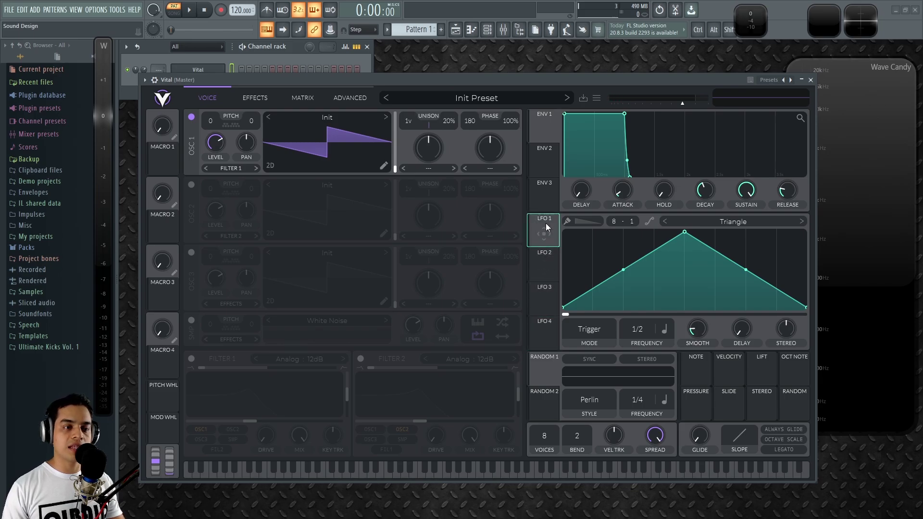
left_click(545, 322)
left_click(545, 229)
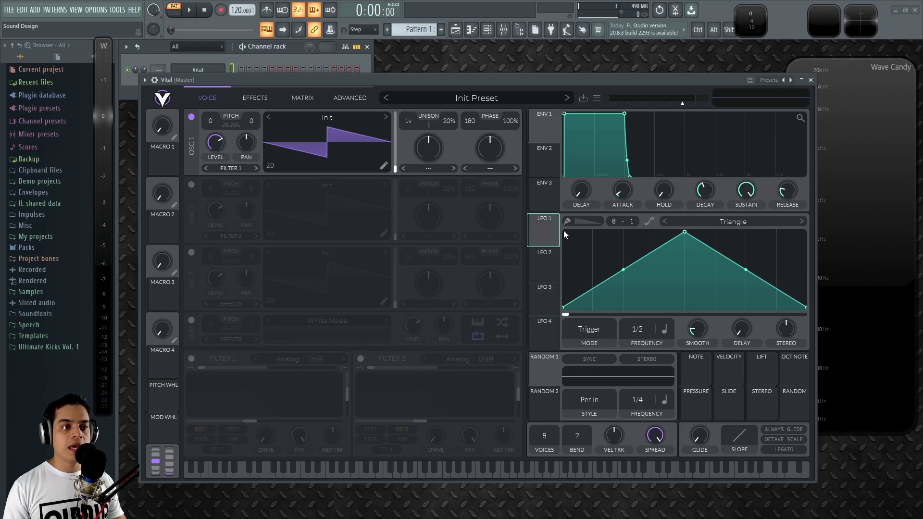
left_click(547, 330)
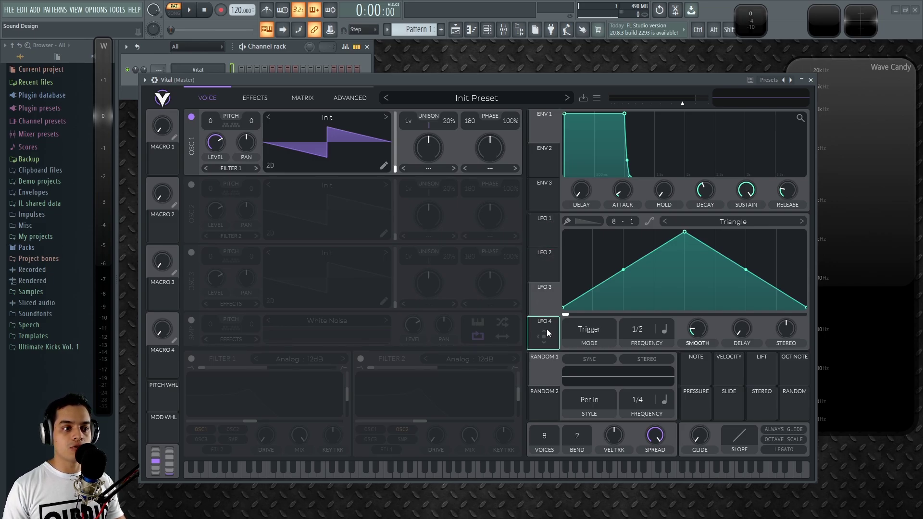
left_click(542, 225)
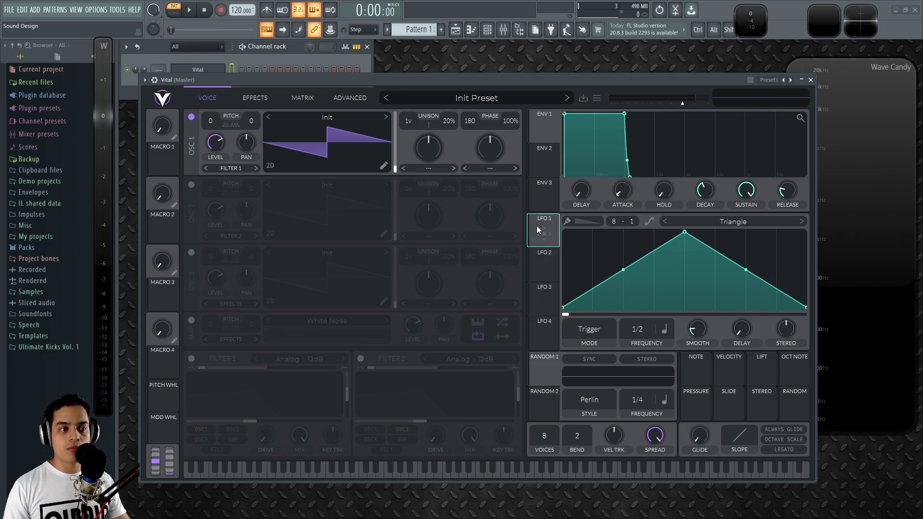
left_click(545, 330)
left_click(547, 226)
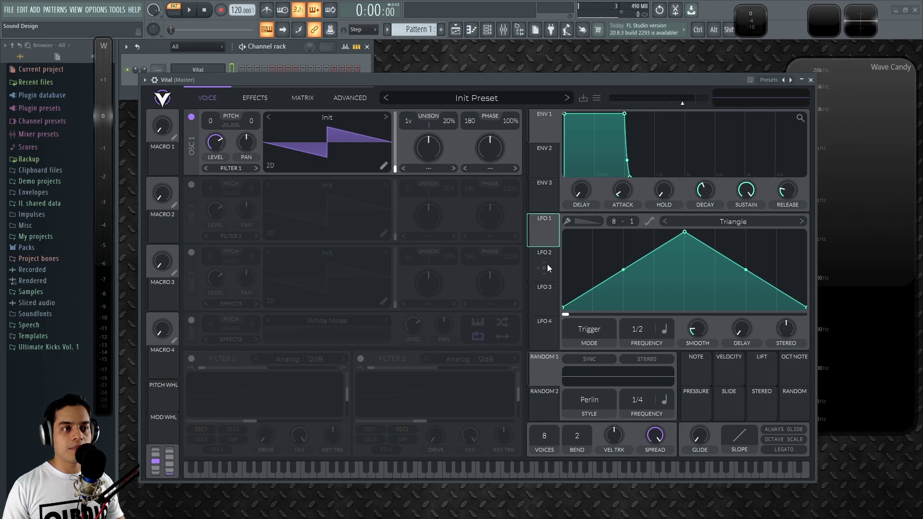
Assign LFO 1 to oscillator 1's pitch transpose and lower the modulation amount.
left_click_drag(542, 241, 500, 267)
left_click_drag(338, 188, 562, 201)
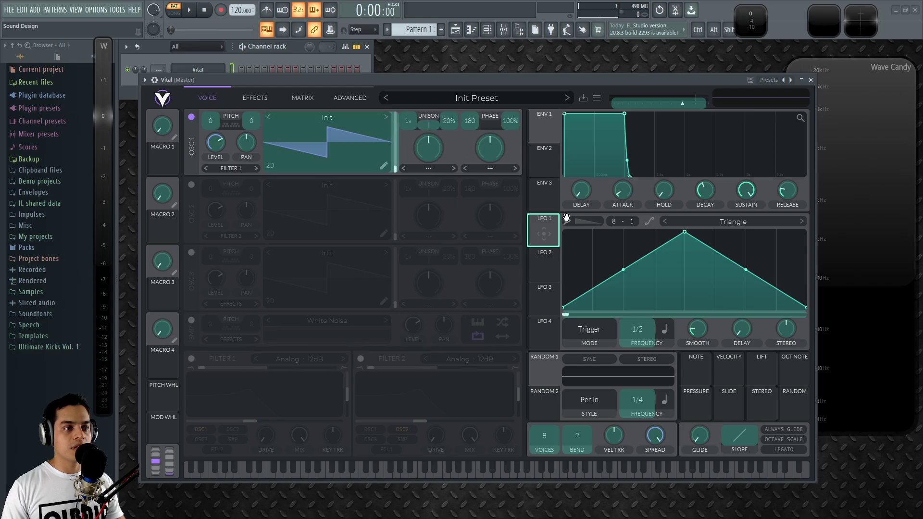
left_click_drag(773, 362, 214, 126)
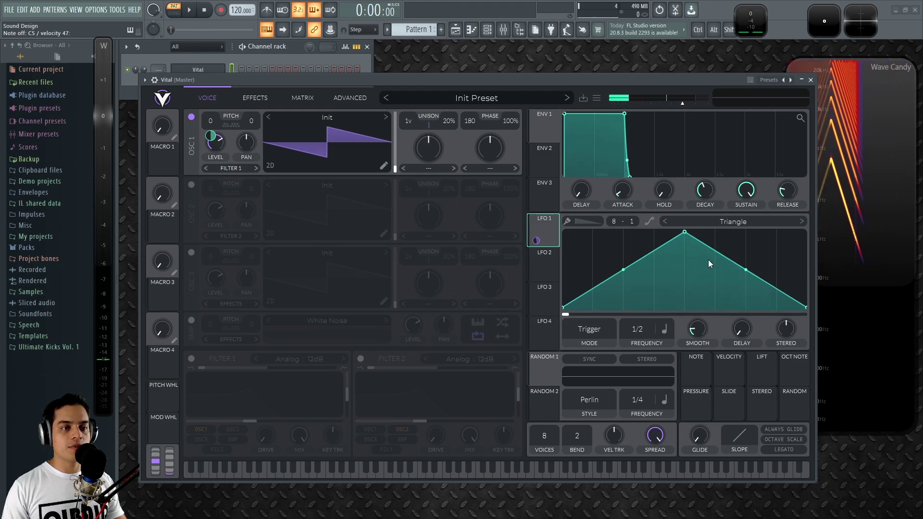
mouse_move(215, 139)
left_click_drag(214, 139, 215, 149)
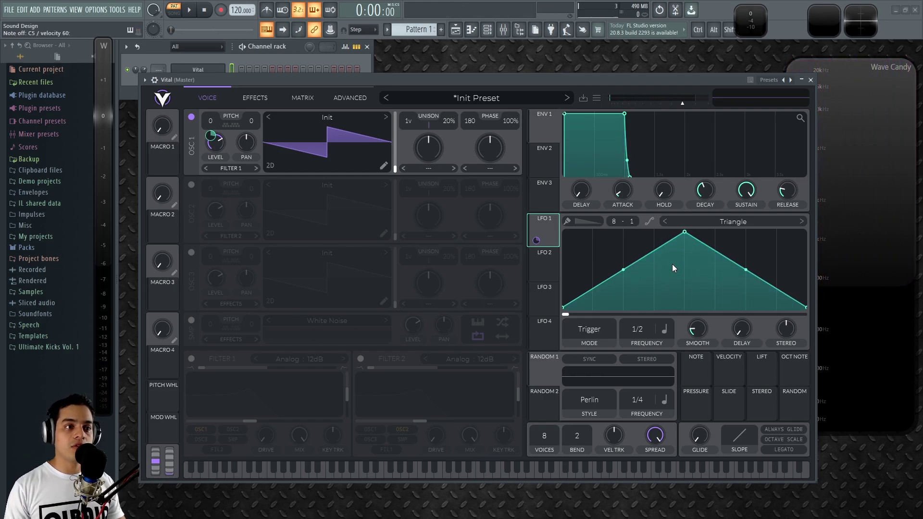
Browse the LFO 1 shape presets and load Saw Down.
left_click(730, 222)
scroll(741, 150, "down", 3)
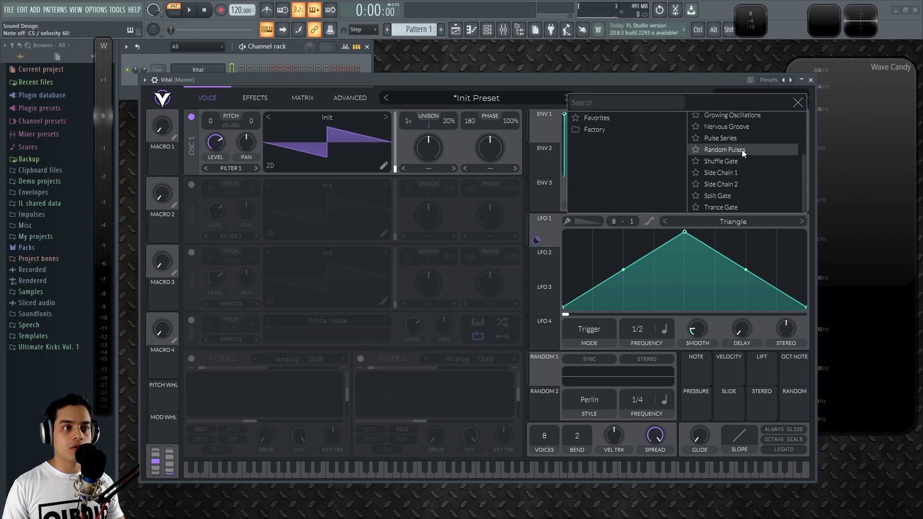
scroll(743, 153, "up", 3)
left_click(729, 117)
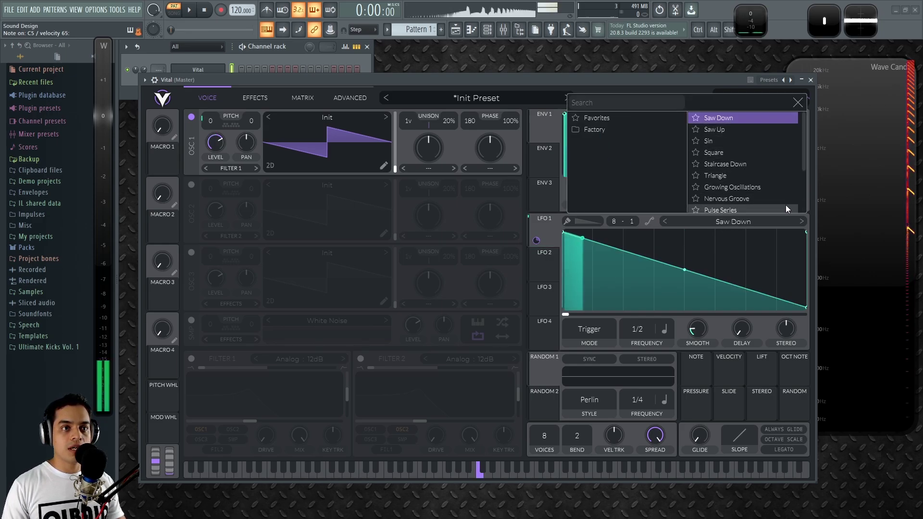
left_click(797, 102)
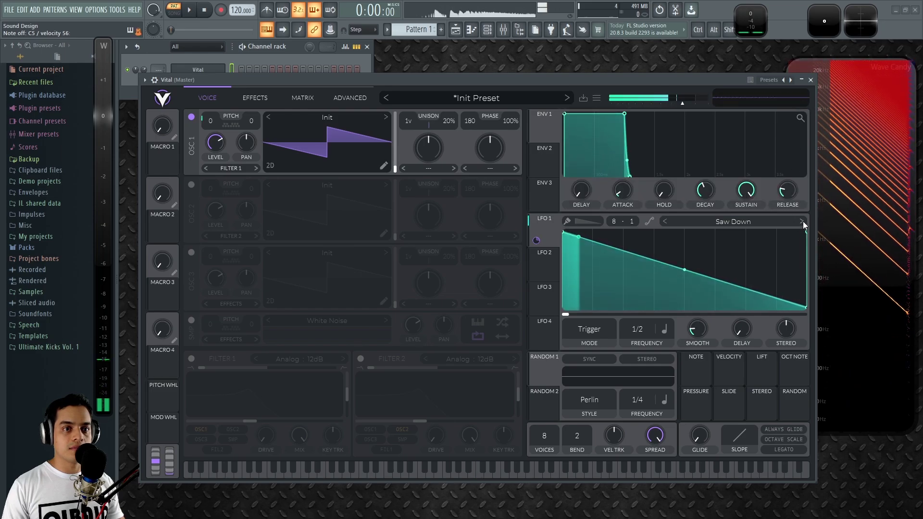
Audition the next LFO 1 shape presets one by one, from Saw Up through Square and Triangle to Growing Oscillations.
left_click(803, 221)
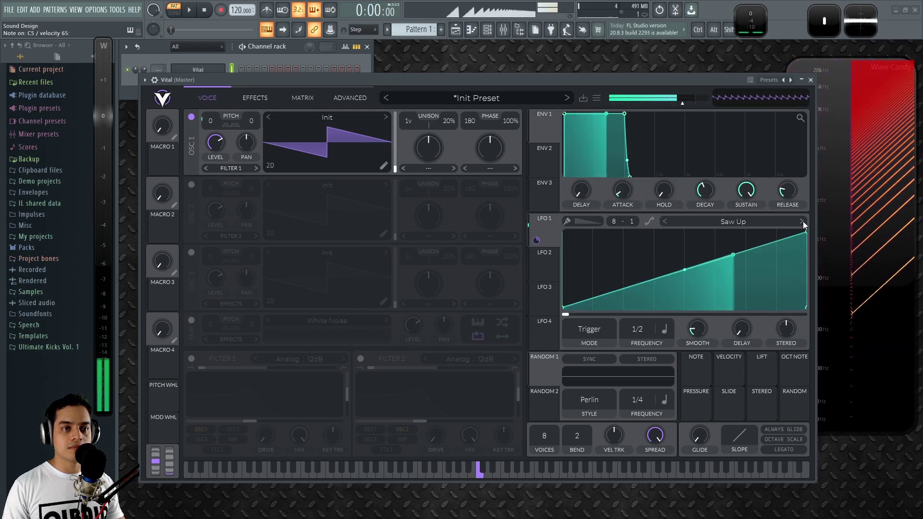
left_click(803, 221)
left_click(803, 221)
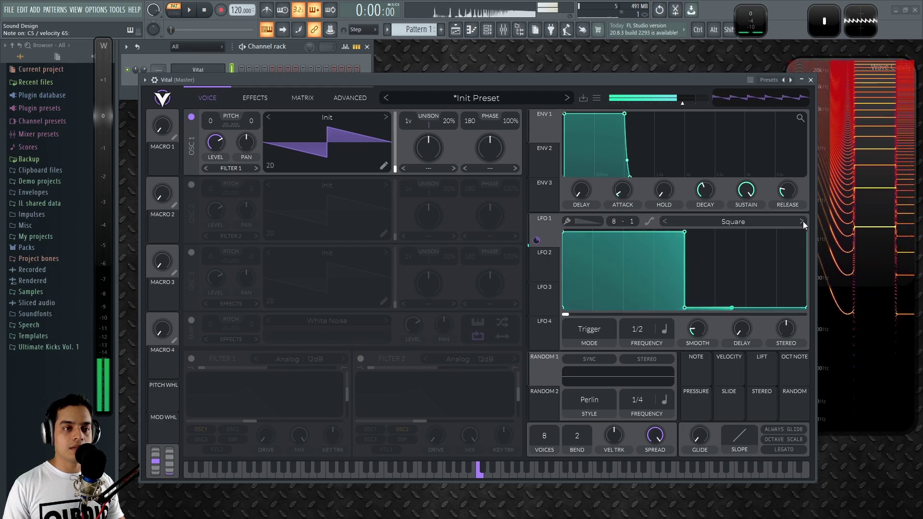
left_click(803, 222)
left_click(803, 221)
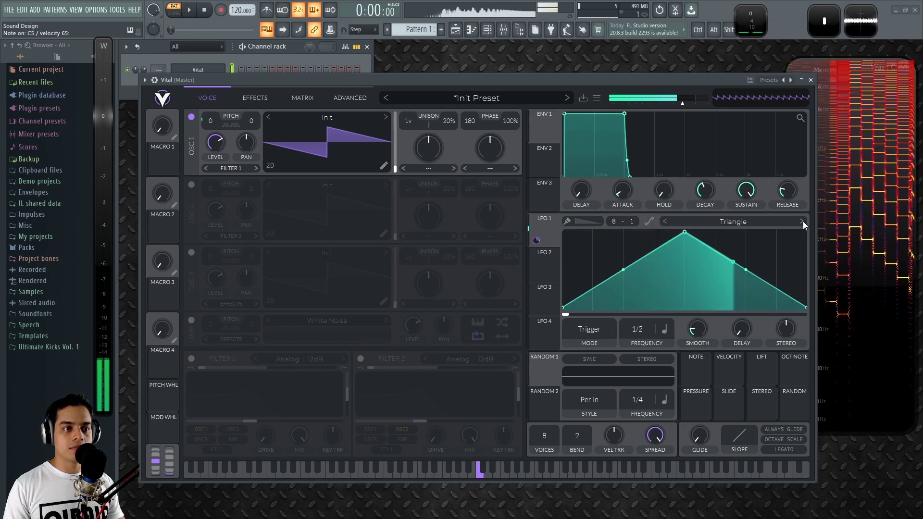
left_click(803, 221)
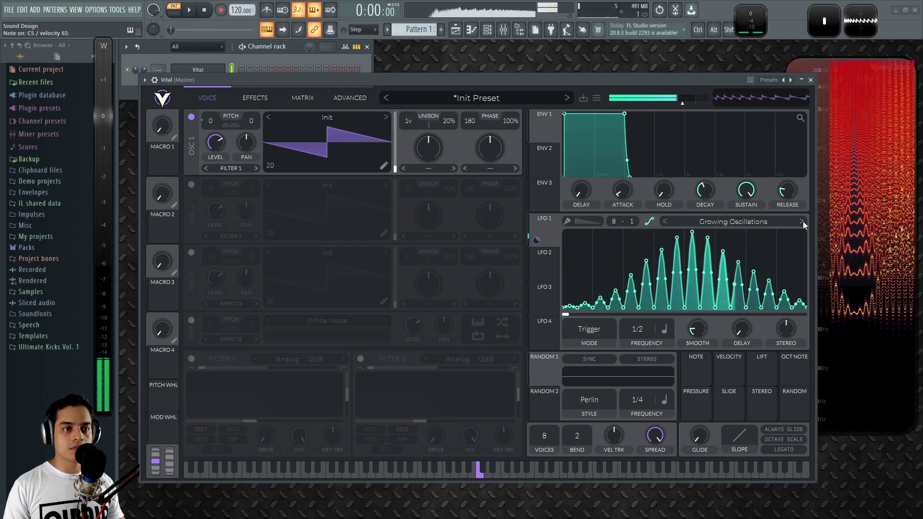
Continue auditioning LFO 1 shapes through Pulse Series, Random Pulses and Shuffle Gate to Side Chain 1.
left_click(804, 221)
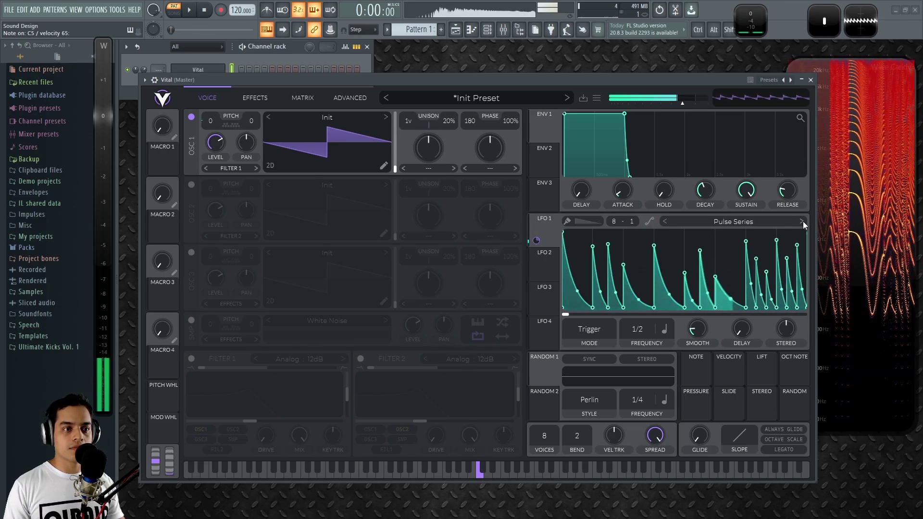
left_click(803, 221)
left_click(804, 222)
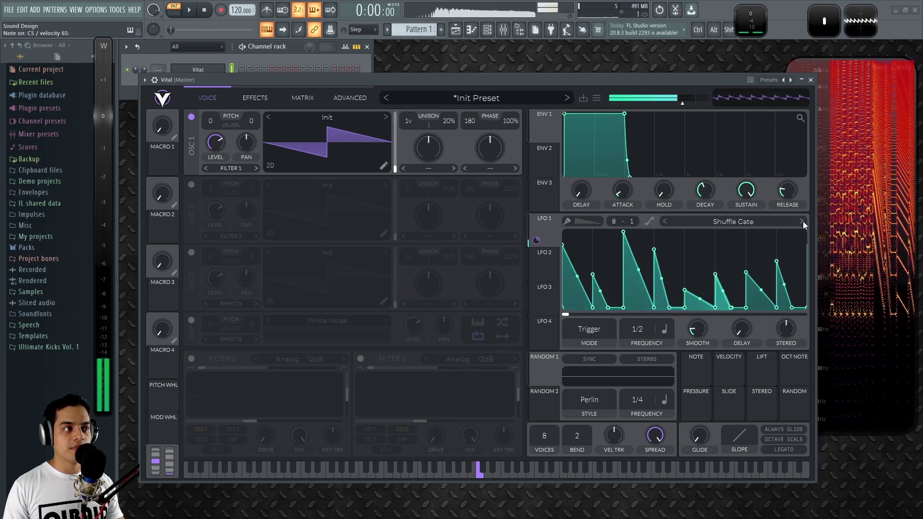
left_click(804, 222)
Lower the synth's output volume to about -11 dB and audition Side Chain 2, Split Gate and the remaining LFO 1 shapes.
mouse_move(682, 103)
left_mouse_down()
mouse_move(660, 107)
mouse_move(673, 108)
left_mouse_up()
left_click(802, 222)
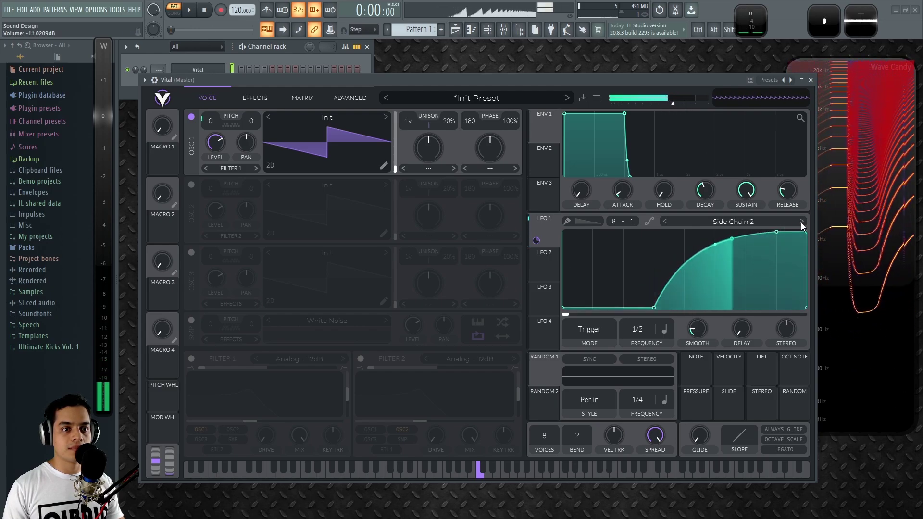
left_click(802, 222)
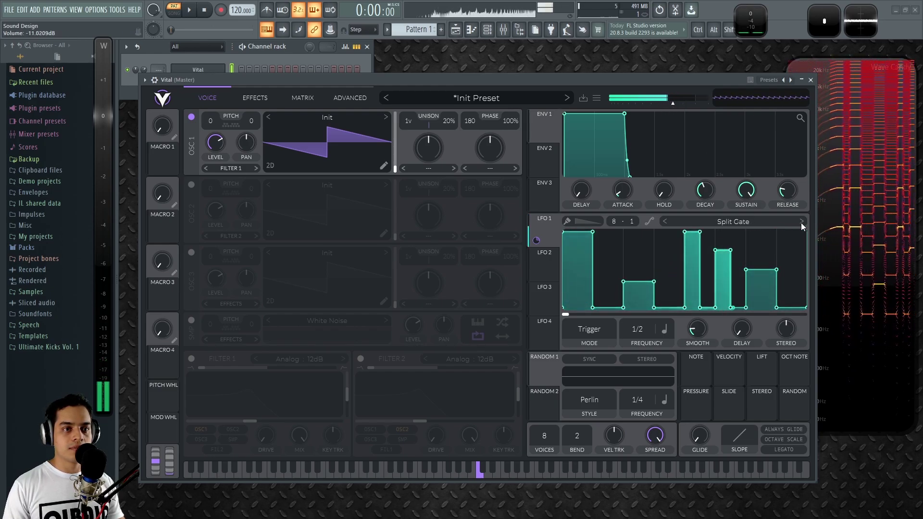
left_click(802, 222)
left_click(803, 222)
Set LFO 1's shape back to the Triangle preset.
left_click(760, 222)
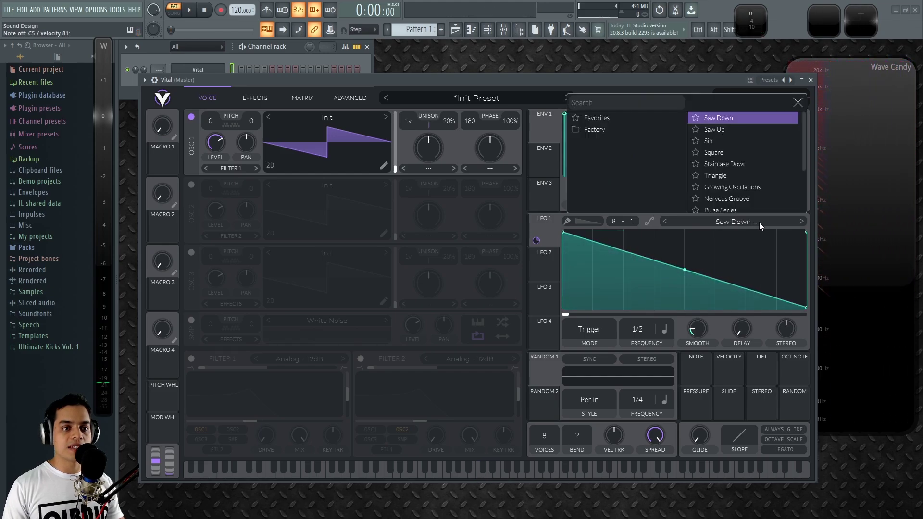
left_click(721, 175)
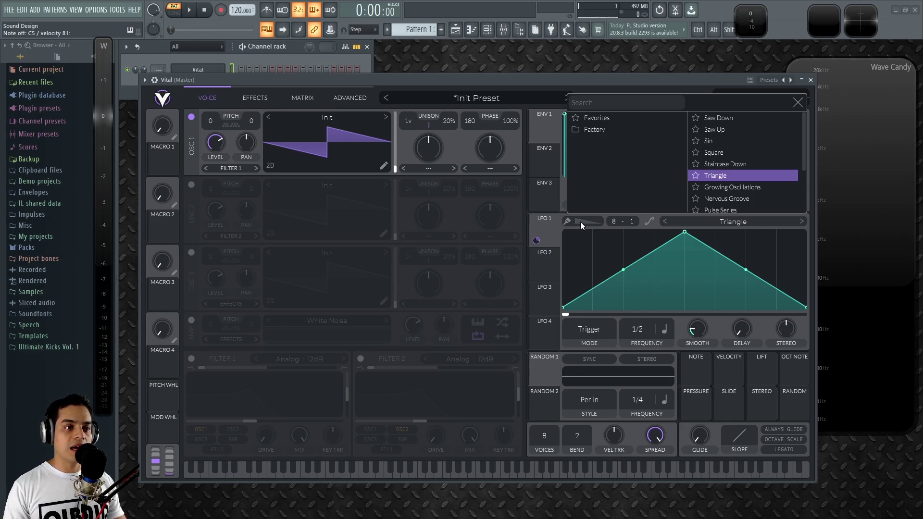
left_click(578, 247)
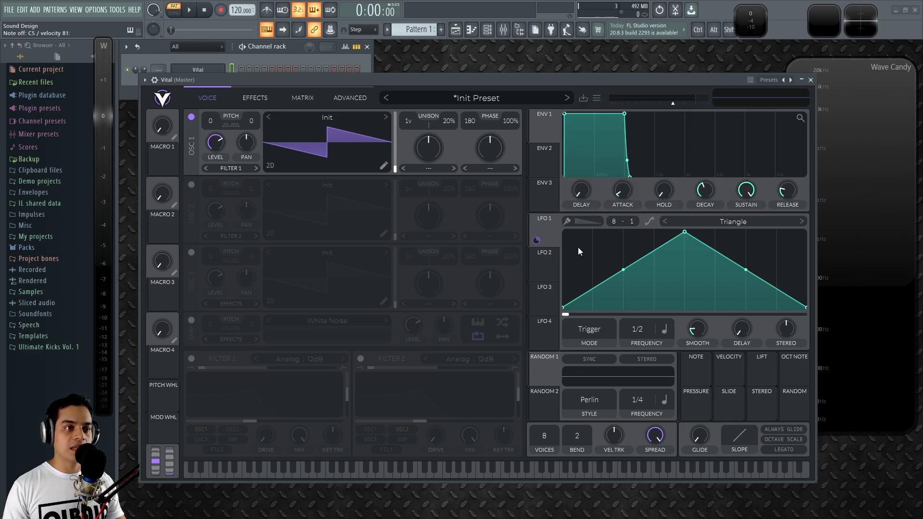
Turn on paint mode for LFO 1 and paint falling saw ramps across its eight grid divisions.
left_click(567, 222)
left_click_drag(572, 251, 794, 251)
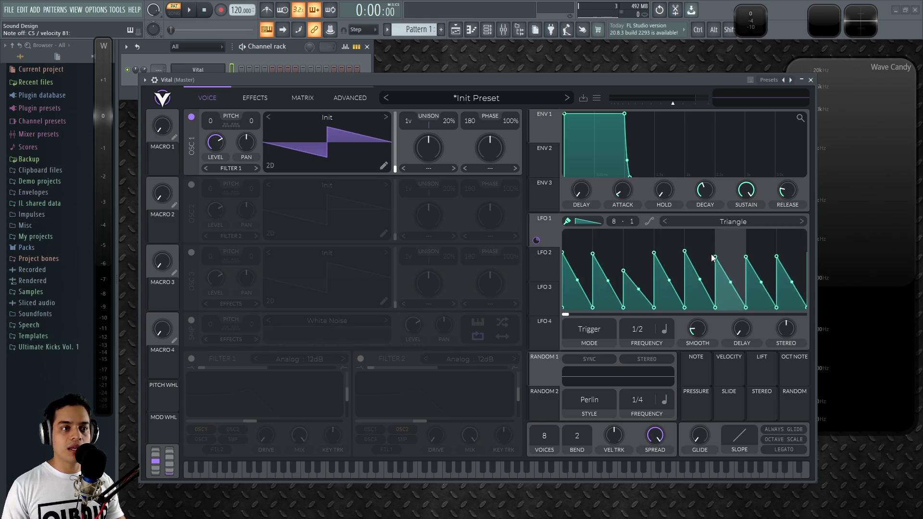
left_click_drag(598, 239, 578, 226)
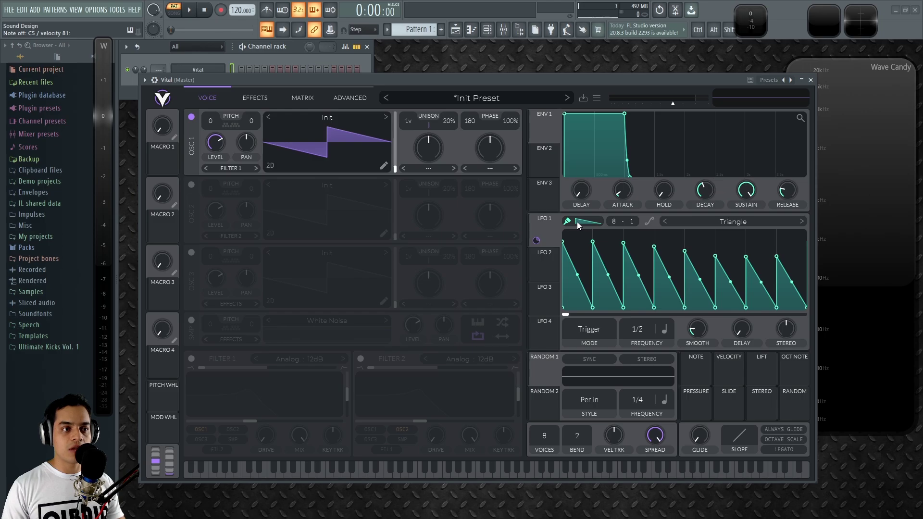
Repaint the LFO 1 curve with the Step paint pattern and again with the Half pattern.
left_click(582, 221)
left_click(587, 233)
mouse_move(581, 244)
left_mouse_down()
mouse_move(608, 282)
mouse_move(798, 260)
left_mouse_up()
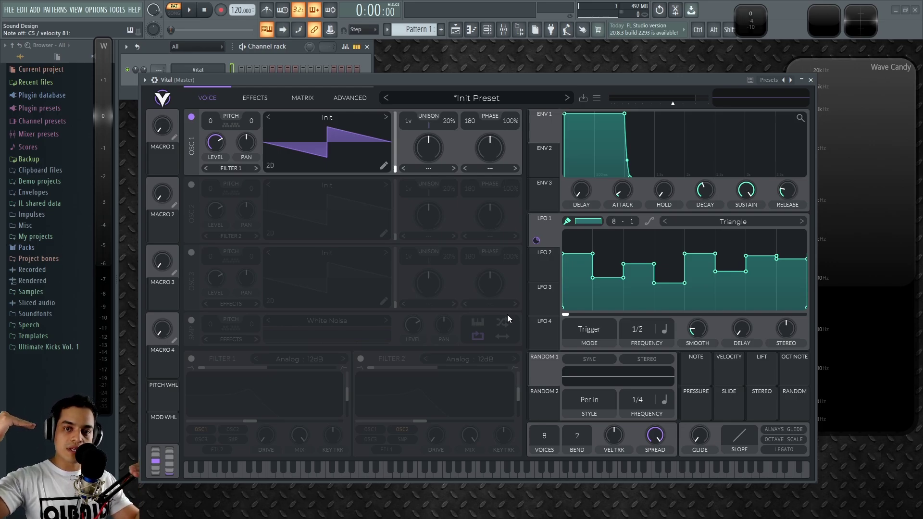
left_click(589, 223)
left_click(589, 245)
left_click_drag(576, 255, 731, 258)
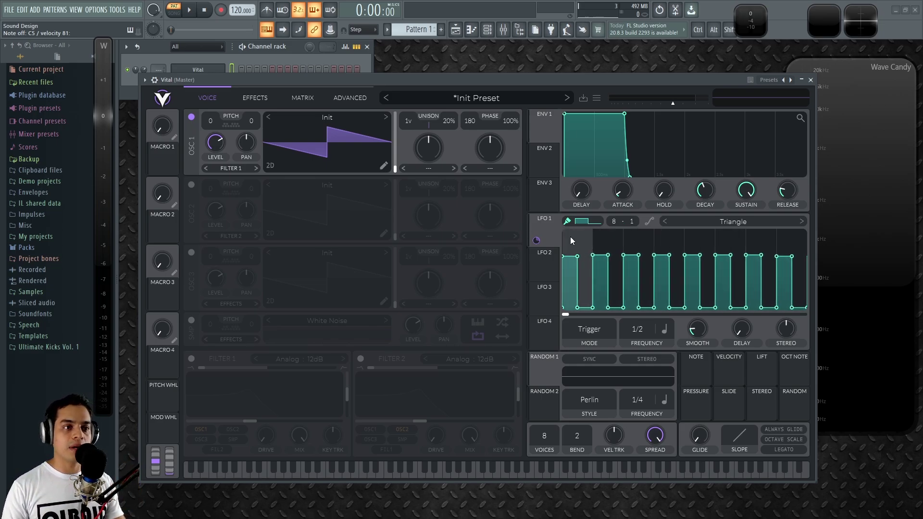
Repaint the LFO 1 curve with the Down paint pattern and again with the Up pattern.
left_click(585, 220)
left_click(596, 257)
mouse_move(577, 250)
left_mouse_down()
mouse_move(677, 273)
mouse_move(795, 273)
left_mouse_up()
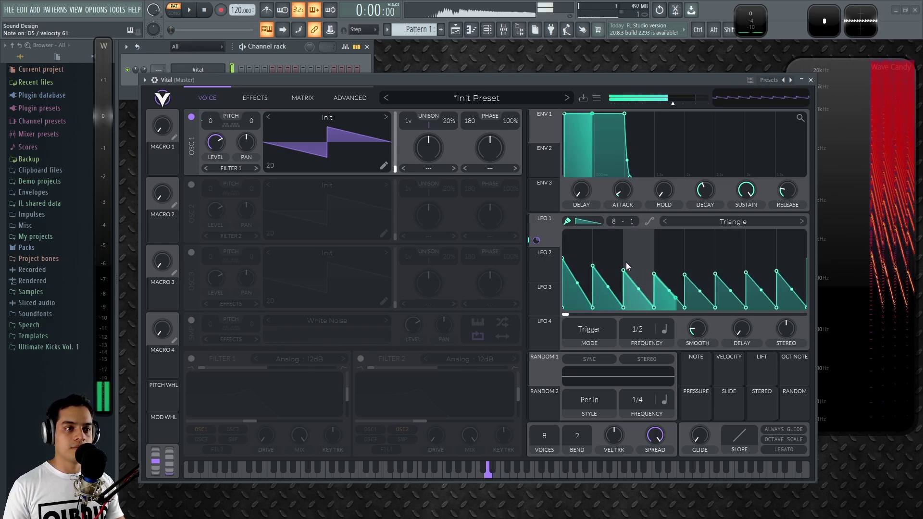
left_click(587, 220)
left_click(580, 268)
mouse_move(577, 264)
left_mouse_down()
mouse_move(724, 254)
mouse_move(738, 284)
left_mouse_up()
Paint triangle peaks across all eight LFO 1 grid divisions using the Tri pattern.
left_click(596, 222)
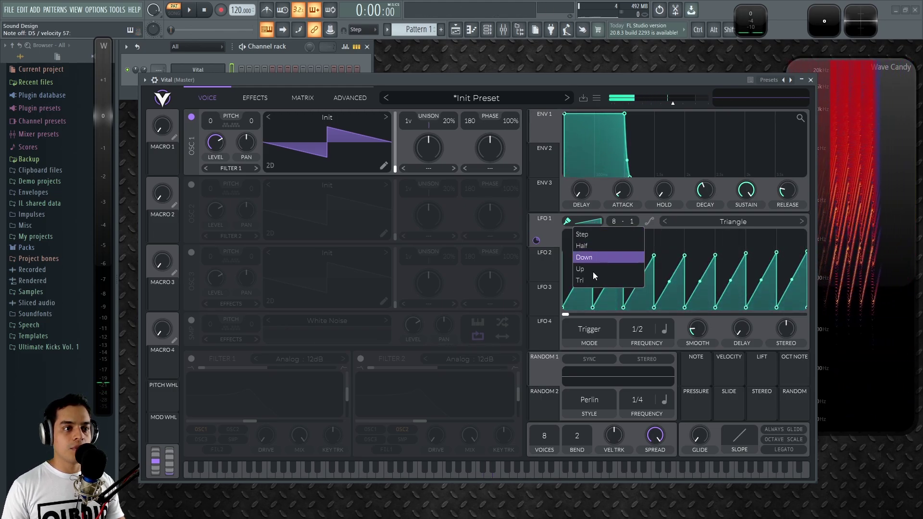
left_click(593, 270)
left_click_drag(575, 253, 796, 247)
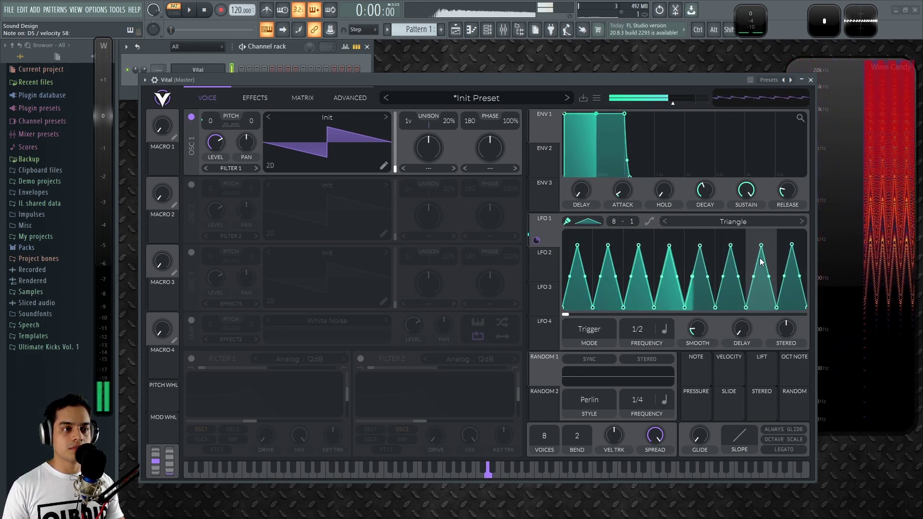
Switch the LFO 1 paint pattern to Step and paint uneven levels across the full grid.
left_click(588, 222)
left_click(590, 234)
mouse_move(565, 245)
left_mouse_down()
mouse_move(688, 263)
mouse_move(807, 260)
left_mouse_up()
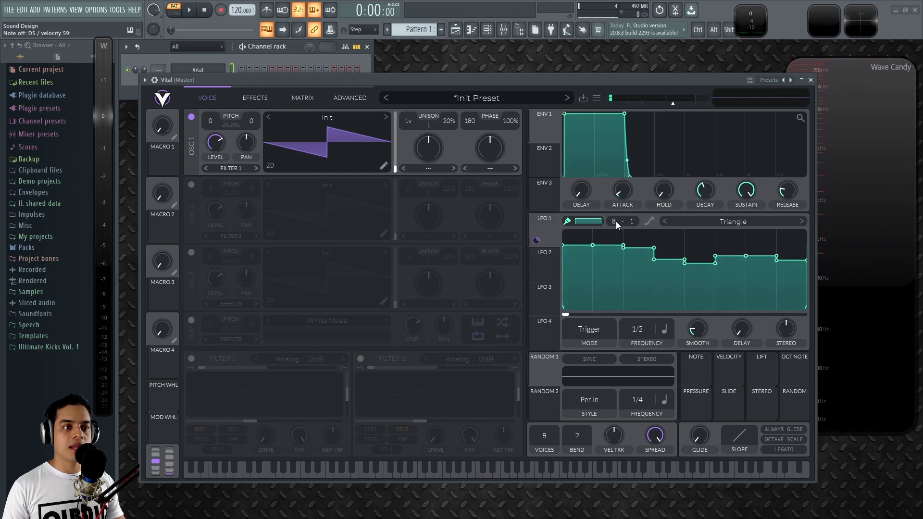
Raise the LFO 1 grid to 32 by 24 divisions and paint uneven fine steps across the curve.
left_click_drag(614, 221, 620, 192)
left_click_drag(617, 147, 641, 192)
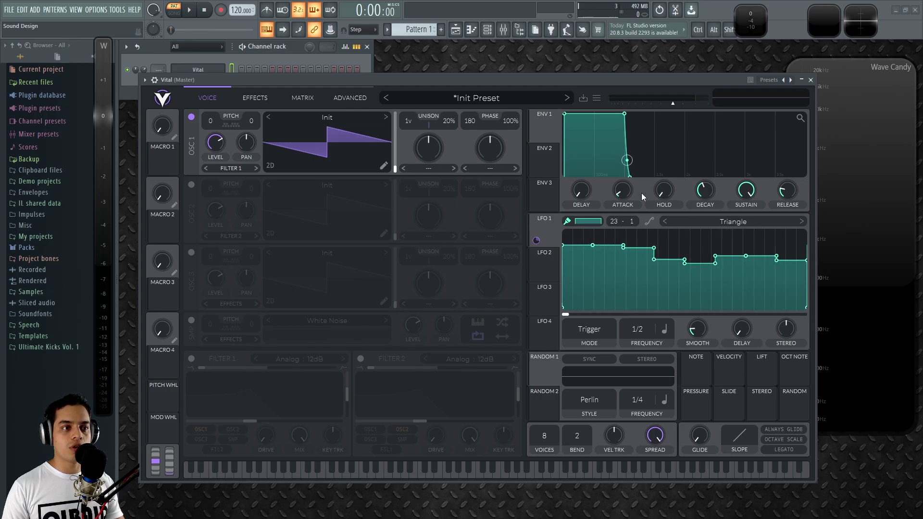
left_click_drag(613, 221, 605, 47)
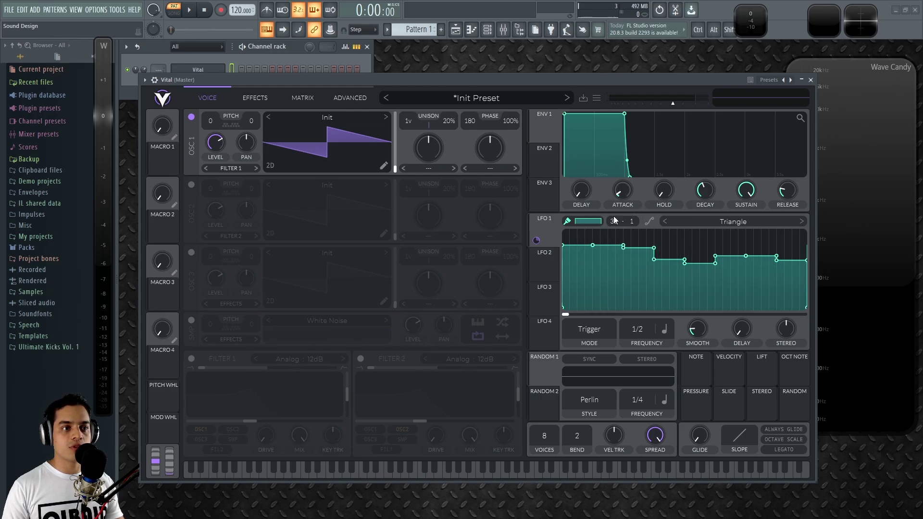
left_click_drag(627, 164, 639, 4)
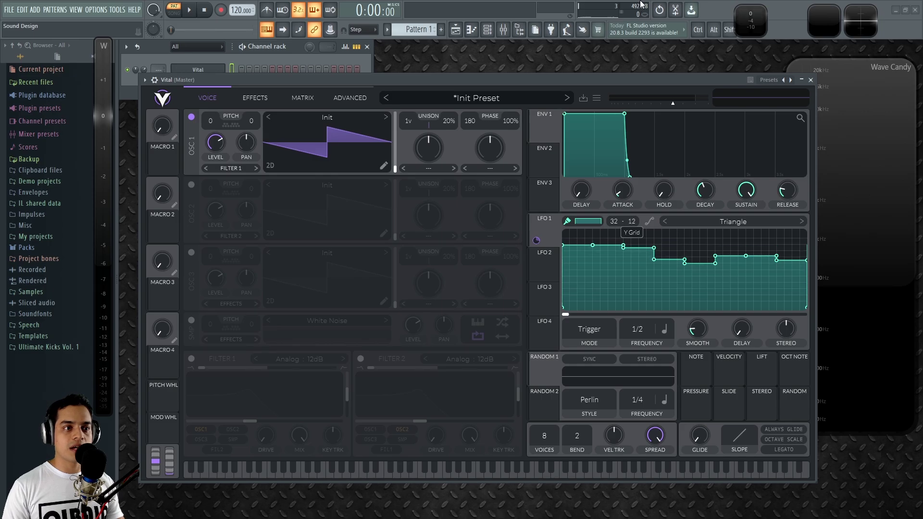
left_click_drag(633, 224, 631, 203)
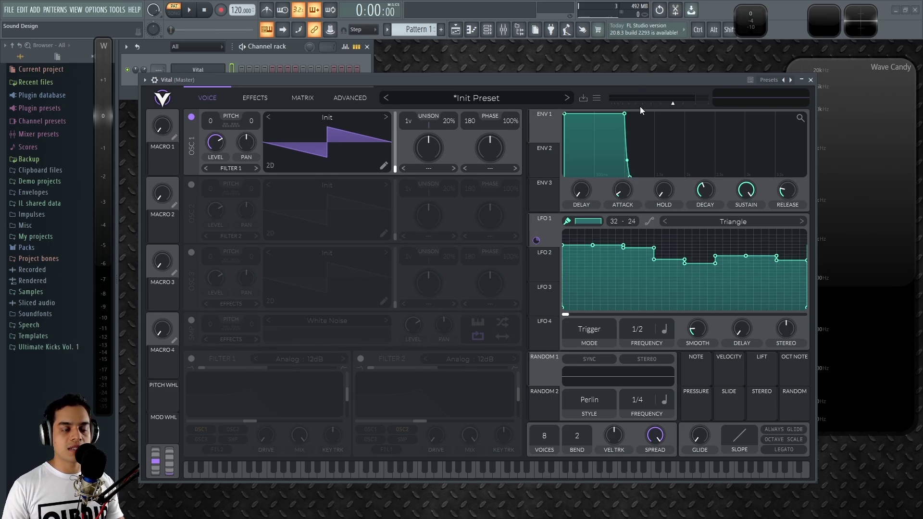
mouse_move(596, 268)
left_mouse_down()
mouse_move(622, 272)
mouse_move(707, 253)
mouse_move(745, 276)
mouse_move(784, 255)
mouse_move(801, 265)
left_mouse_up()
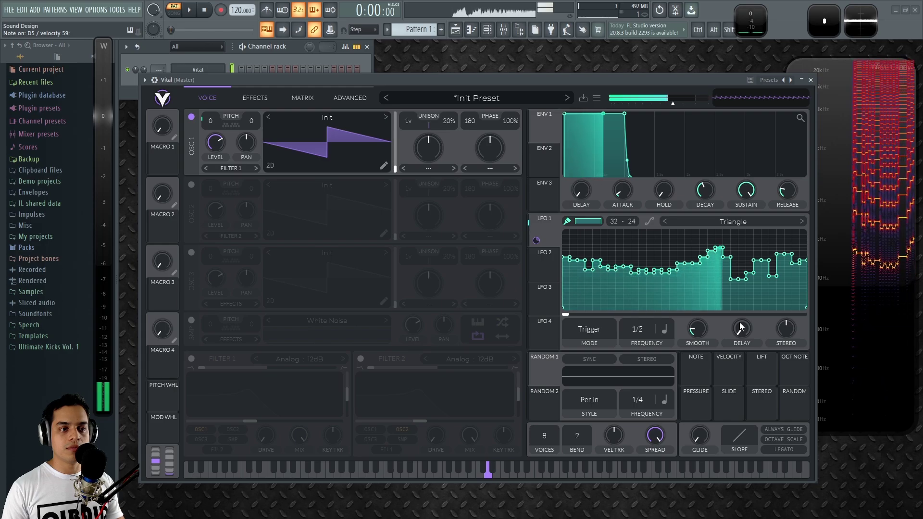
Turn off paint mode for LFO 1 and reload the Triangle shape preset.
left_click(568, 222)
left_click(728, 222)
left_click(725, 177)
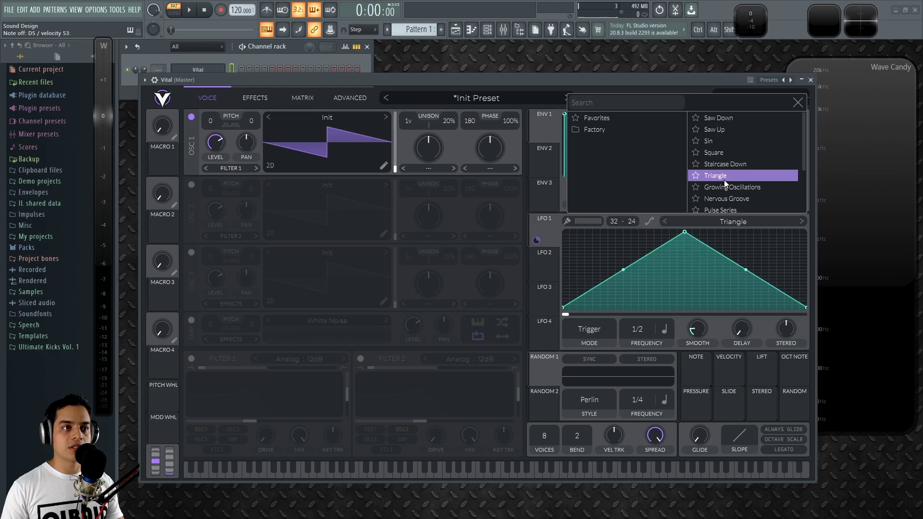
left_click(798, 103)
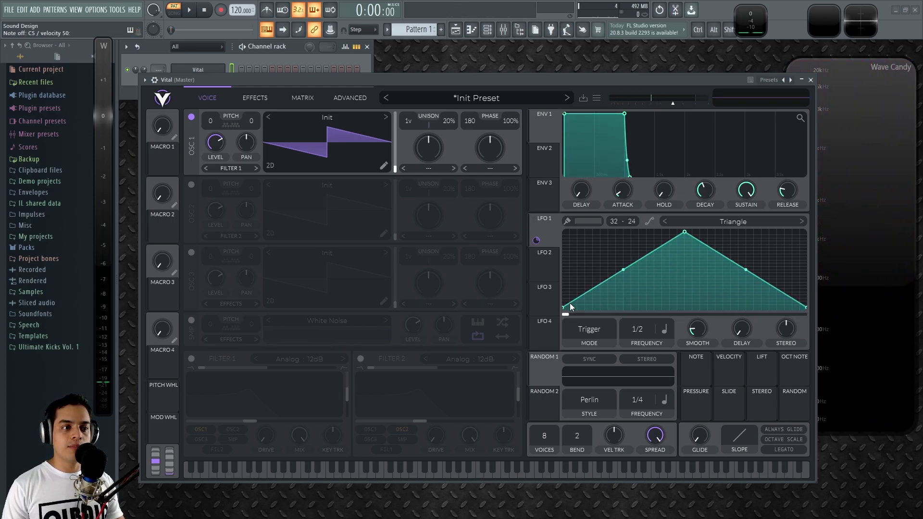
Reshape the LFO 1 triangle by moving its peak lower and earlier, raising its end points and returning them to the base.
mouse_move(684, 233)
left_mouse_down()
mouse_move(685, 256)
mouse_move(677, 245)
left_mouse_up()
left_click_drag(566, 306, 641, 388)
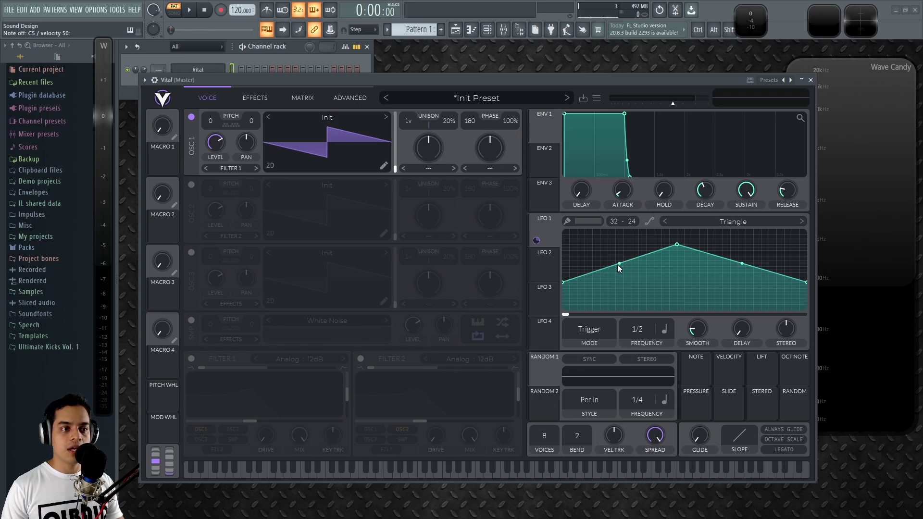
left_click_drag(565, 285, 566, 308)
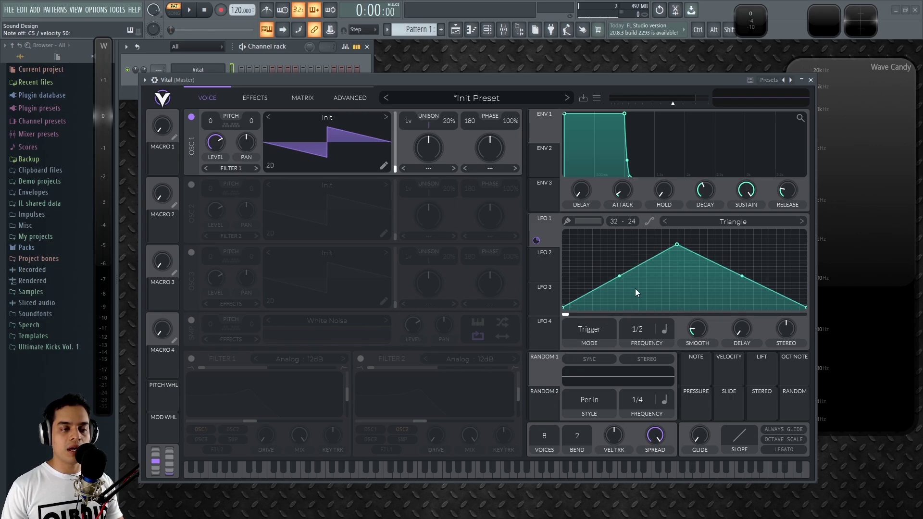
left_click_drag(677, 245, 663, 252)
Lower the horizontal grid division count of LFO 1 and reset the grid to 8 by 1.
left_click_drag(616, 222, 630, 389)
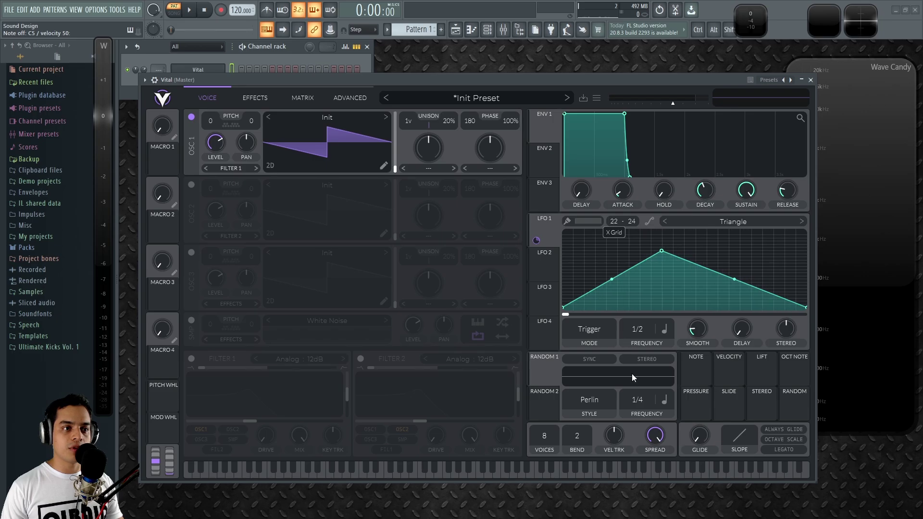
double_click(633, 220)
double_click(617, 220)
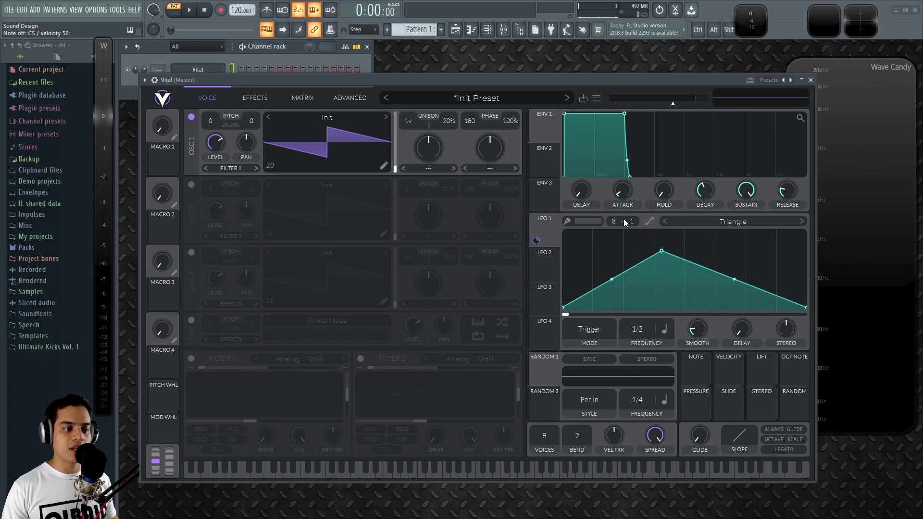
Move the LFO 1 peak to the centre gridline and add points to form a second peak, removing the extra point beside it.
left_click_drag(662, 250, 685, 248)
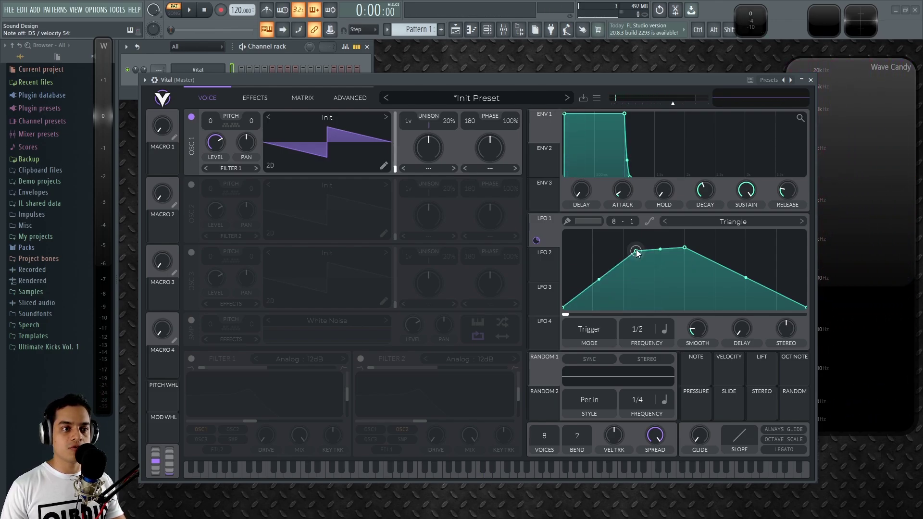
double_click(654, 245)
left_click_drag(654, 245, 622, 253)
double_click(740, 258)
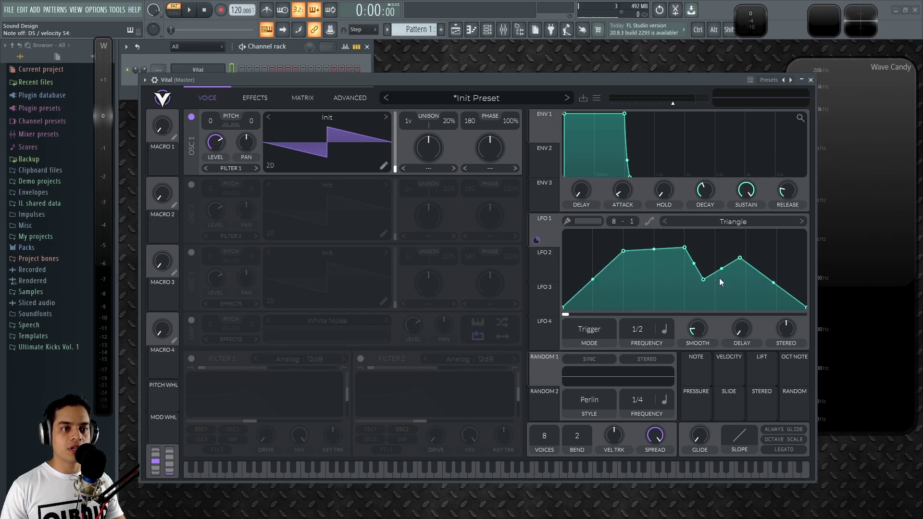
double_click(767, 246)
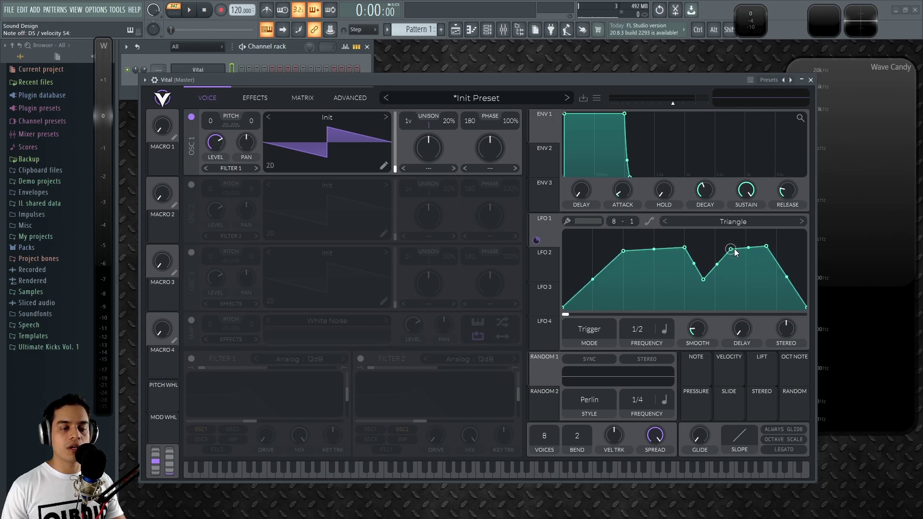
double_click(731, 249)
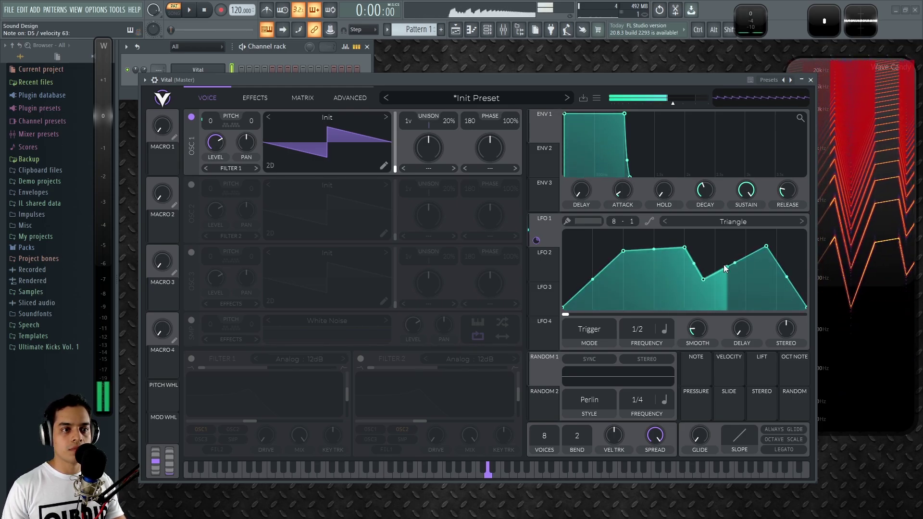
Slide the LFO 1 starting phase back and forth, and make the curve's centre point the start point.
left_click_drag(567, 315, 596, 316)
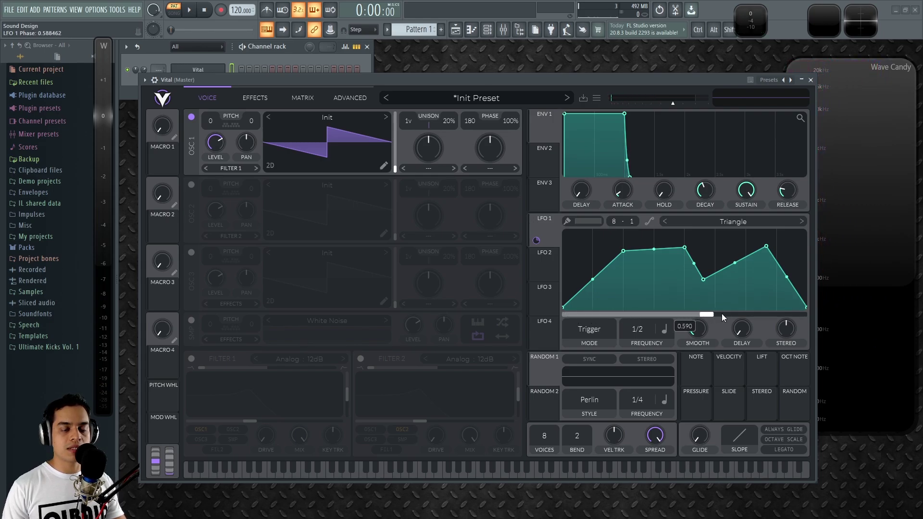
left_click_drag(821, 313, 645, 316)
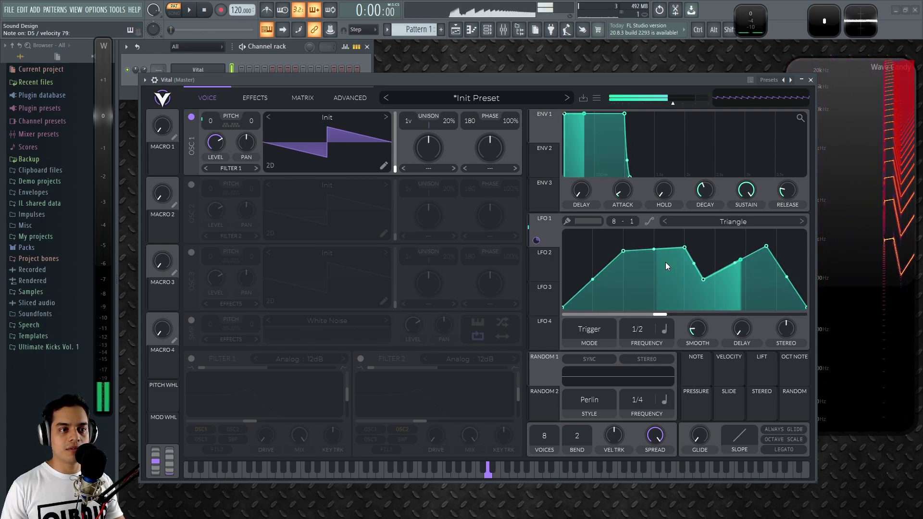
left_click_drag(660, 314, 615, 314)
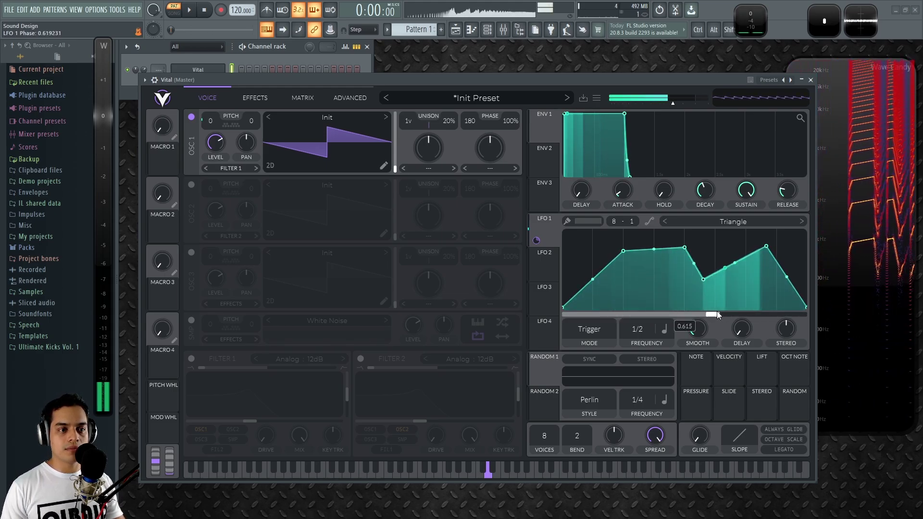
right_click(685, 250)
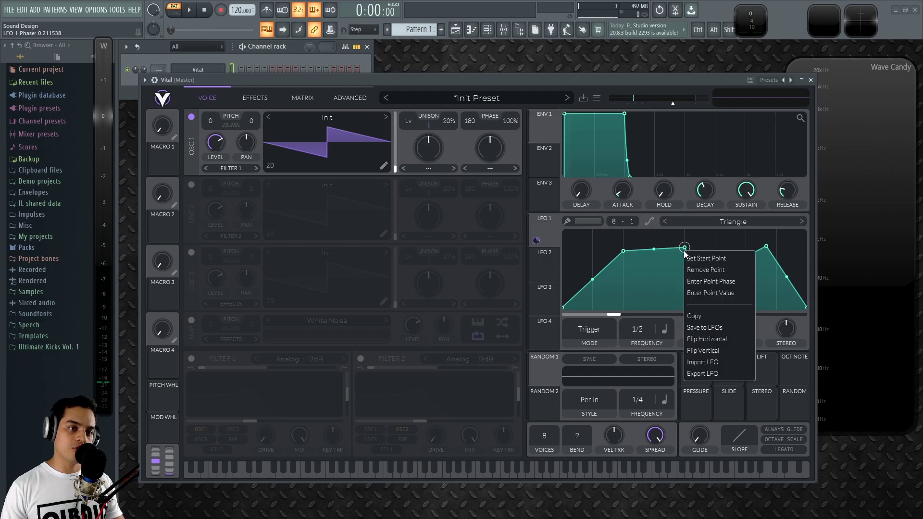
left_click(714, 260)
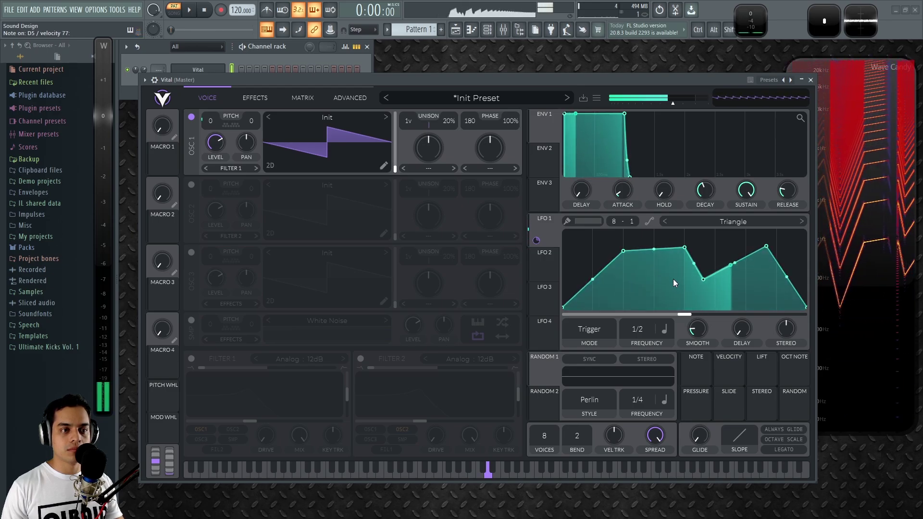
Set the phase of the LFO 1 curve's centre point to 0.3.
right_click(684, 248)
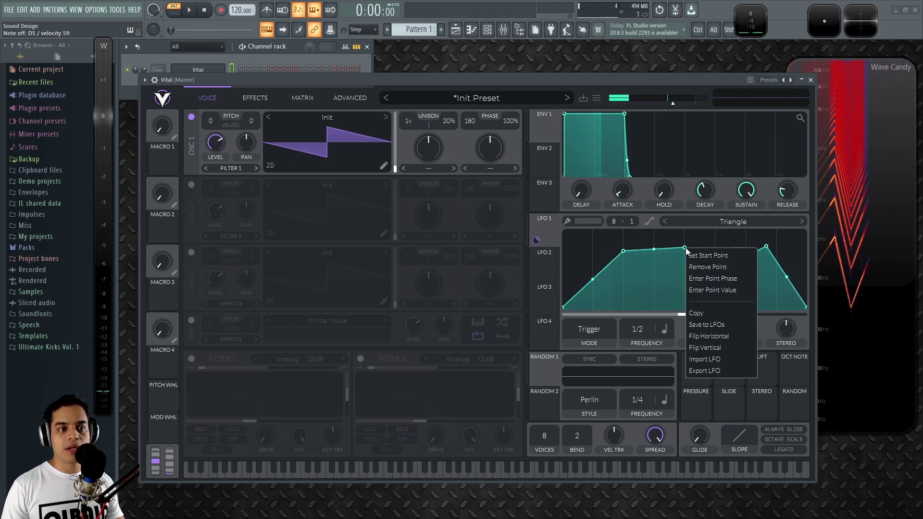
left_click(726, 279)
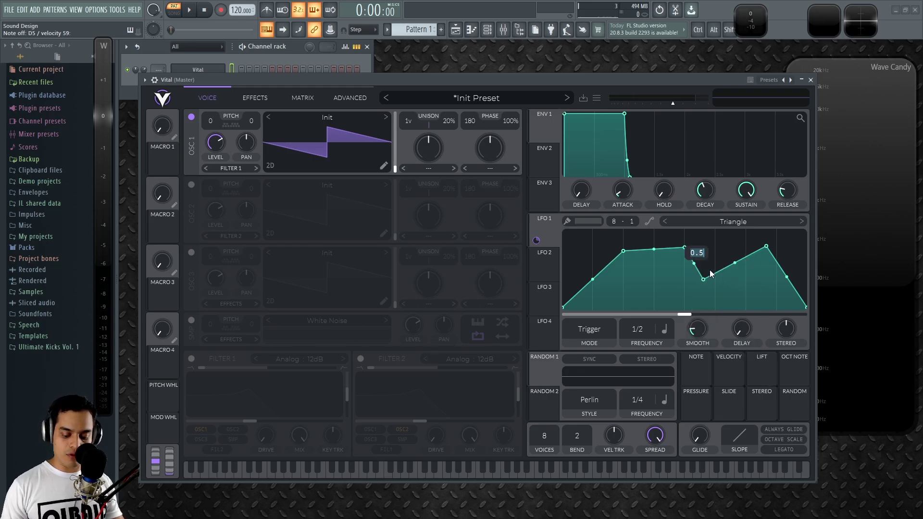
type(".3")
key("Return")
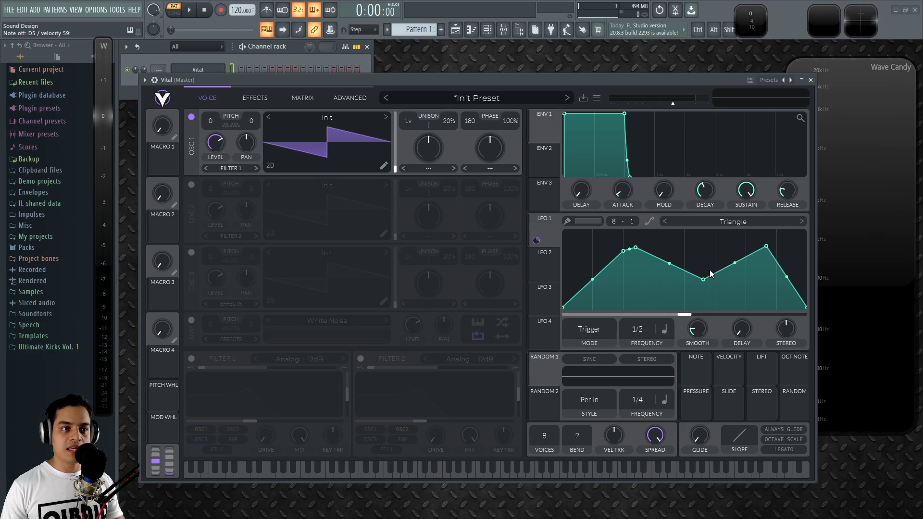
Move that point to the third gridline and set its value to 1, with the preceding point dropped to the base below it.
left_click_drag(676, 247, 662, 255)
right_click(662, 255)
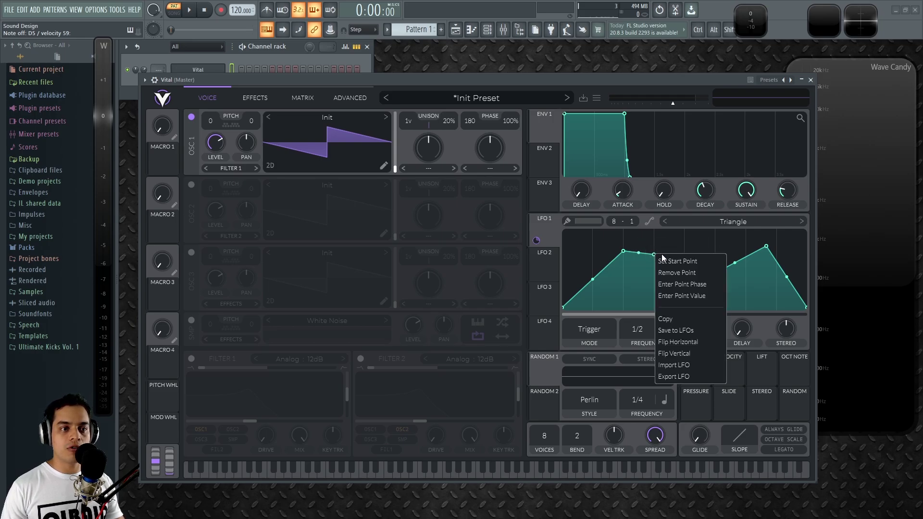
left_click(703, 296)
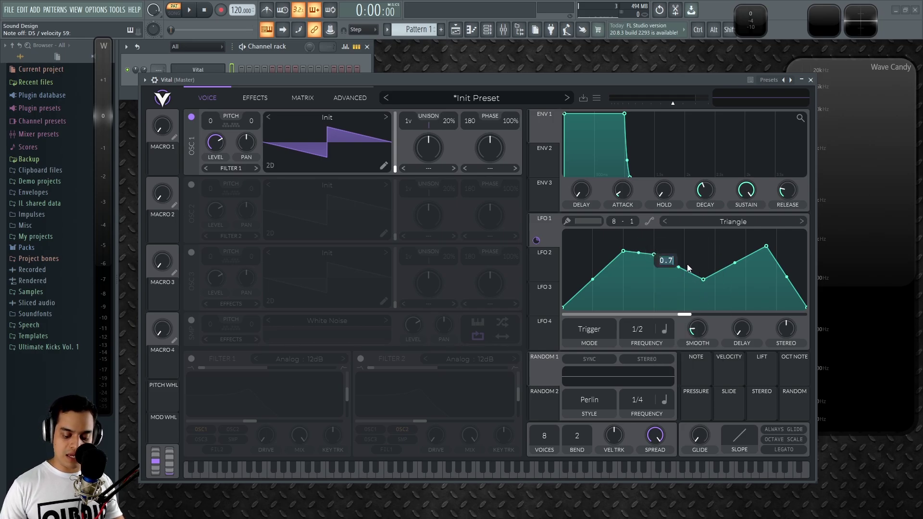
type("1")
key("Return")
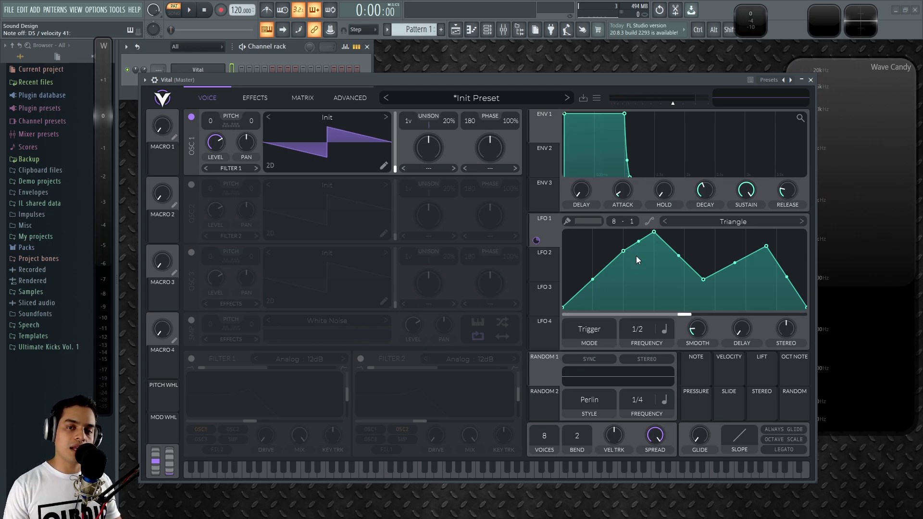
left_click_drag(624, 251, 655, 332)
Try the Pulse Series and Saw Down shape presets on LFO 1, and load the Square preset.
left_click(735, 223)
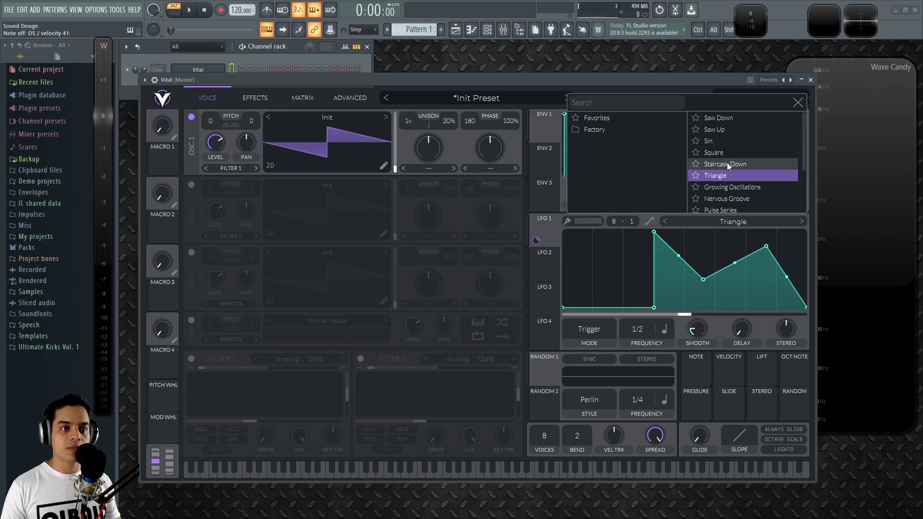
scroll(738, 177, "down", 1)
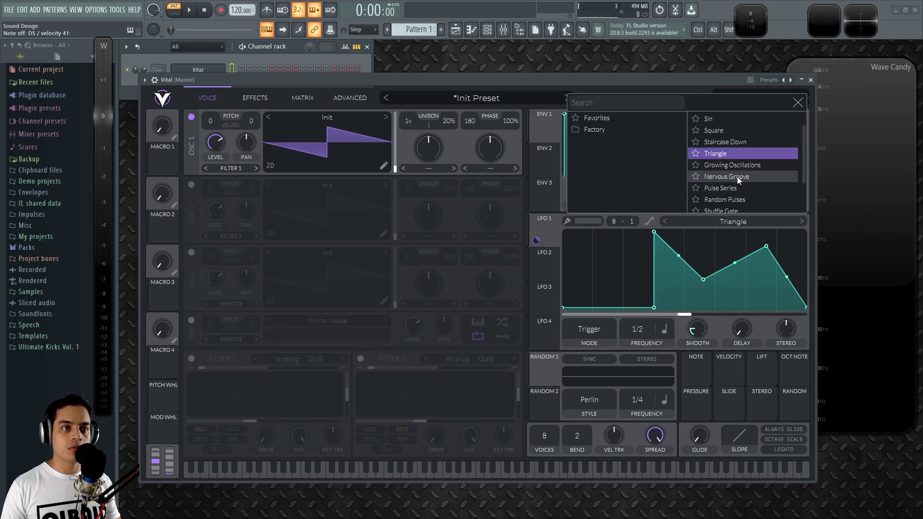
scroll(738, 177, "down", 1)
left_click(742, 166)
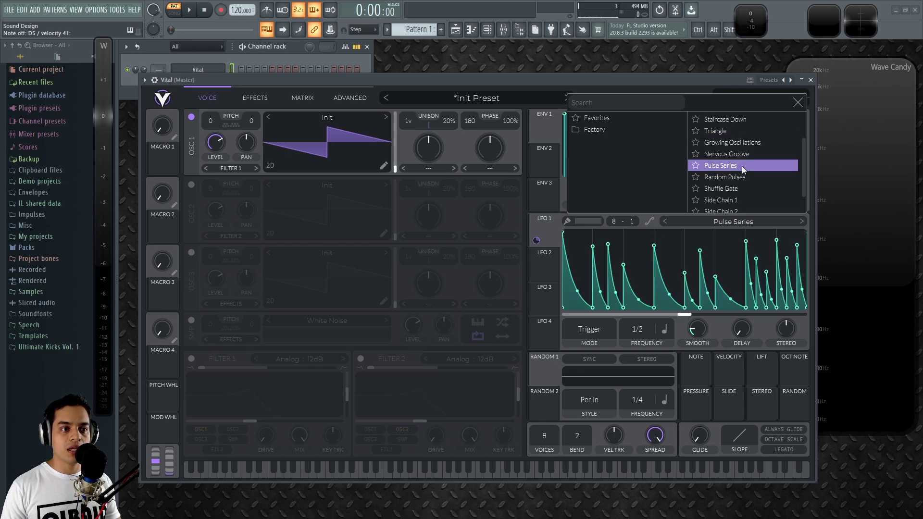
scroll(735, 187, "down", 1)
scroll(734, 192, "up", 3)
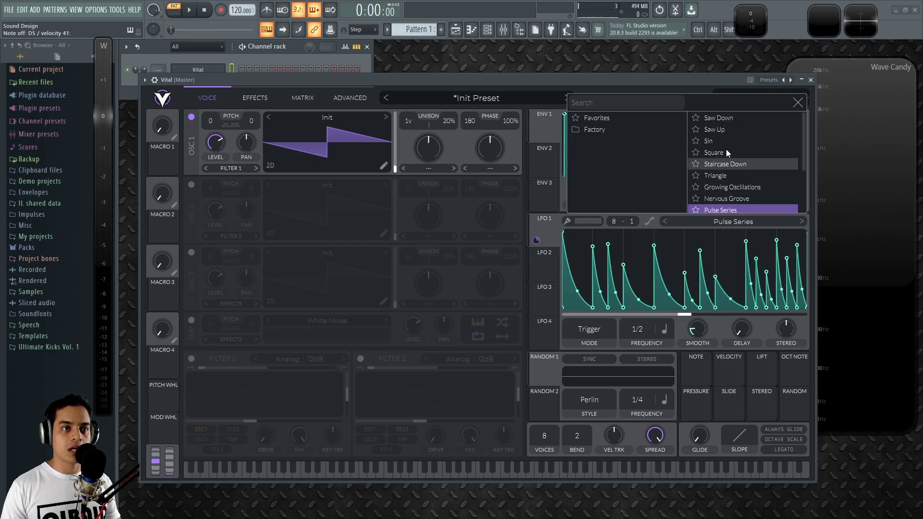
left_click(729, 118)
left_click(719, 153)
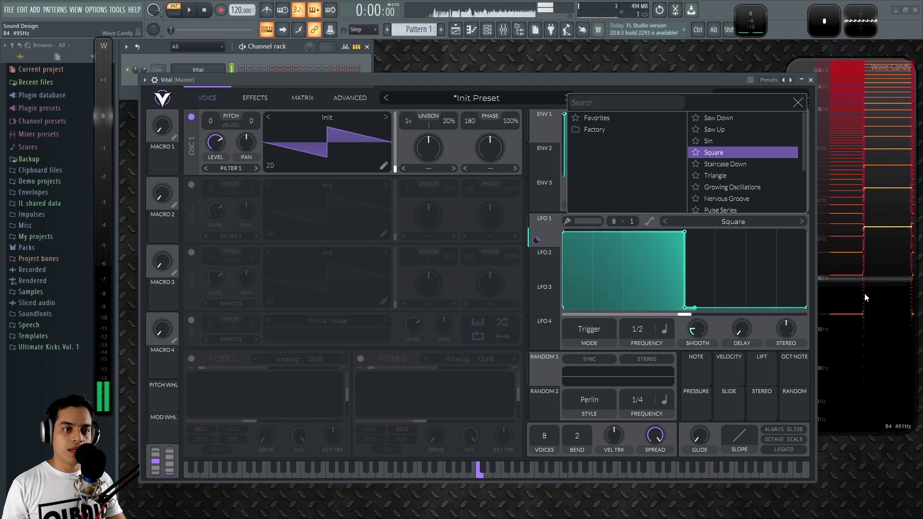
Sweep the LFO 1 Smooth amount to maximum and back down to a low setting, and raise its Delay to about halfway.
left_click(697, 331)
left_click_drag(698, 332, 710, 311)
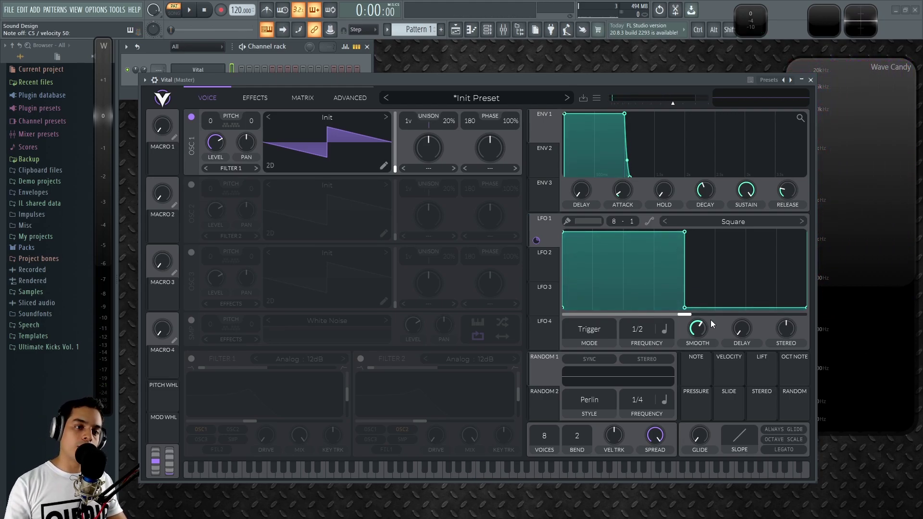
left_click_drag(702, 328, 692, 300)
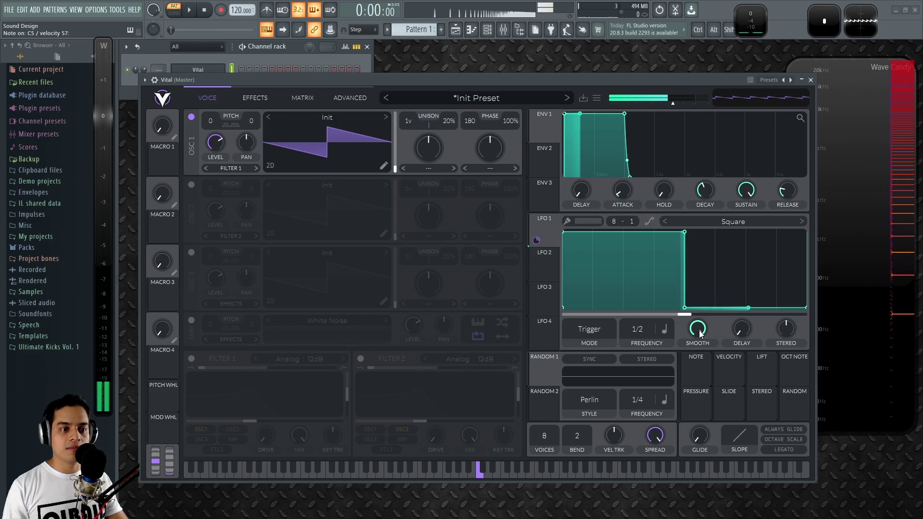
left_click_drag(700, 334, 699, 417)
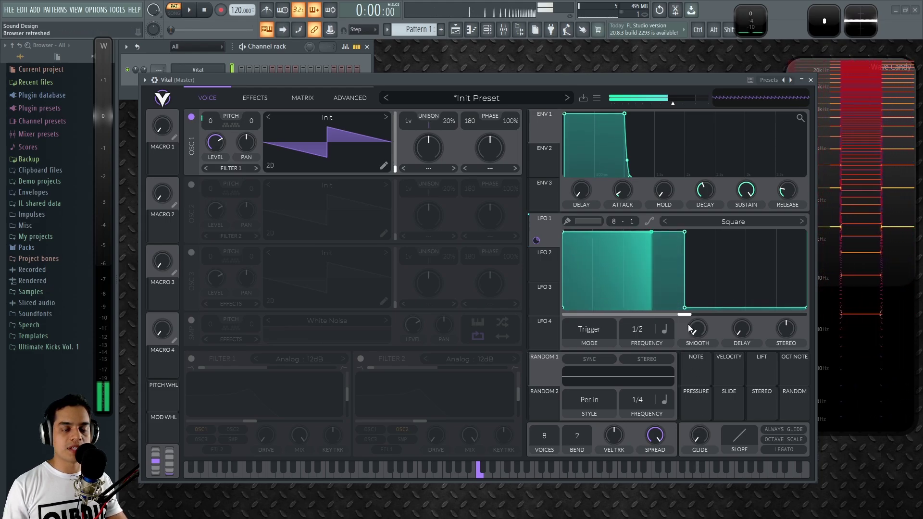
left_click_drag(692, 325, 743, 279)
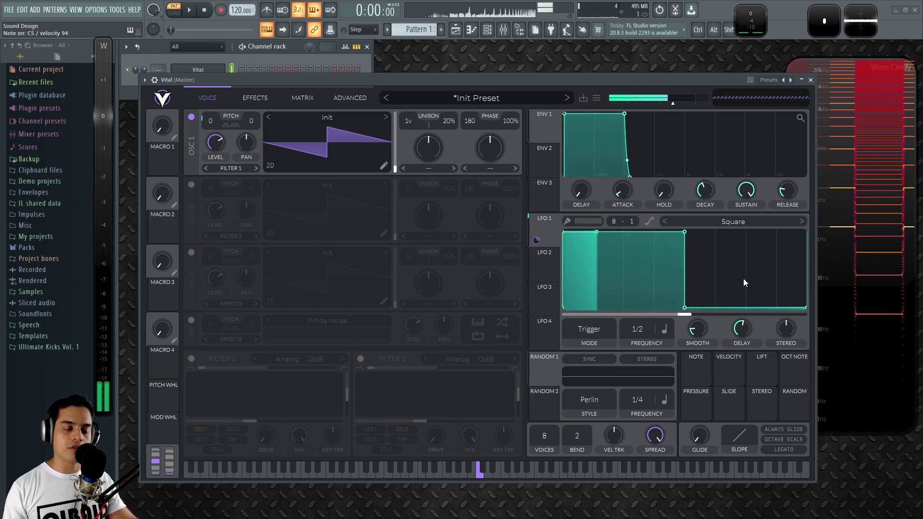
Lower the LFO 1 Delay to its minimum, with the Smooth amount also at minimum.
mouse_move(743, 331)
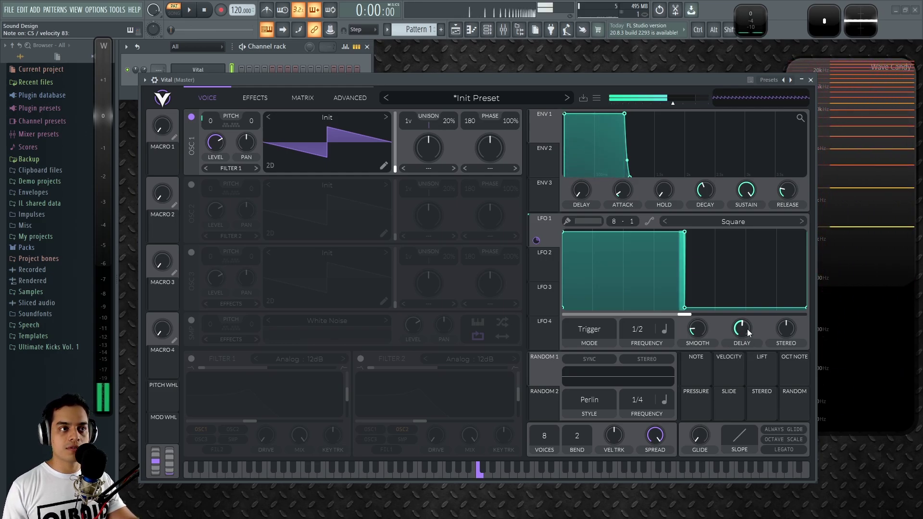
left_click_drag(743, 330, 746, 446)
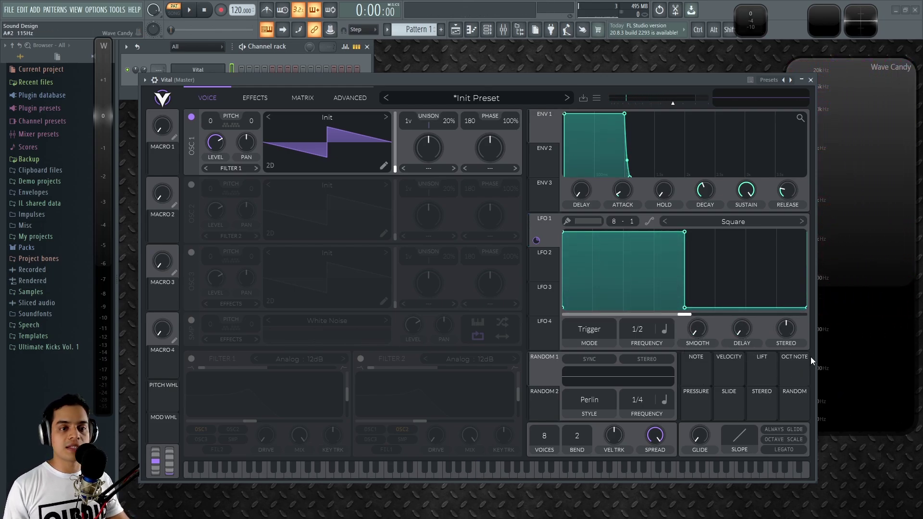
Sweep the LFO 1 Stereo amount up past 0.220 and down to -0.5, and reset it to 0.
left_click_drag(788, 330, 798, 322)
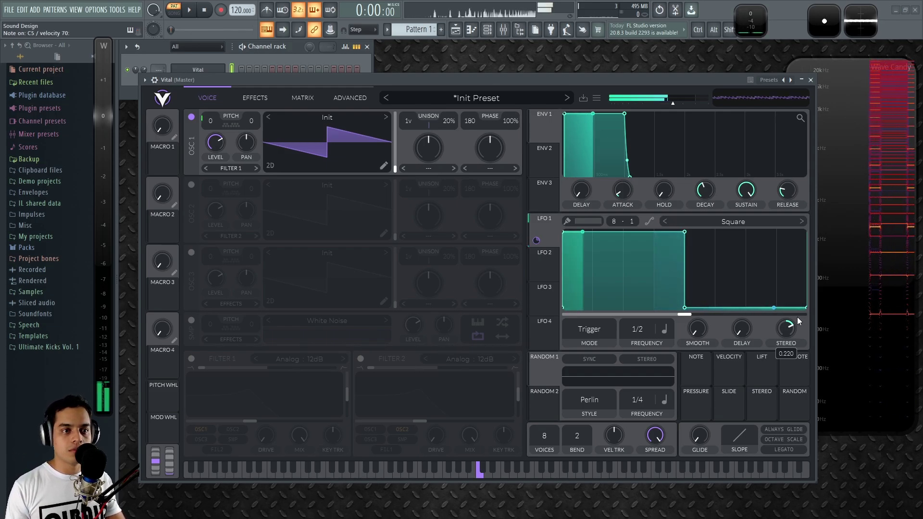
left_click_drag(792, 327, 800, 303)
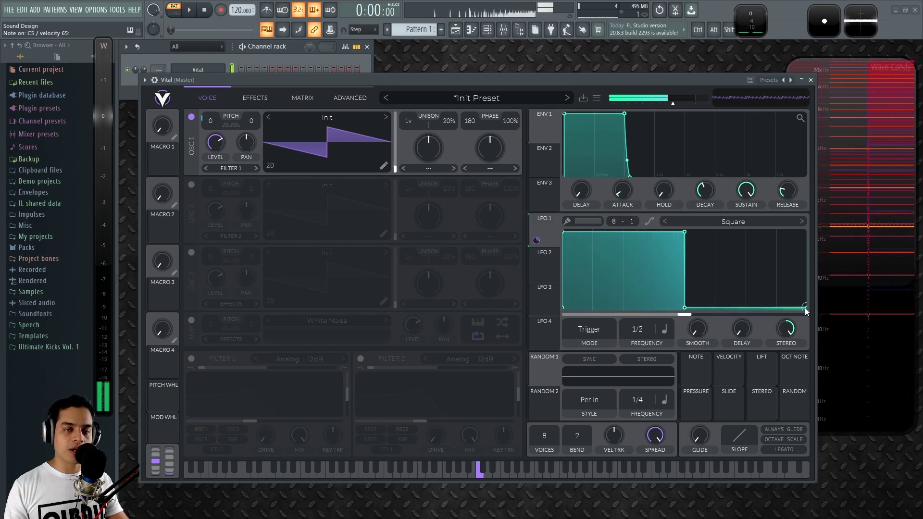
left_click_drag(795, 335, 793, 497)
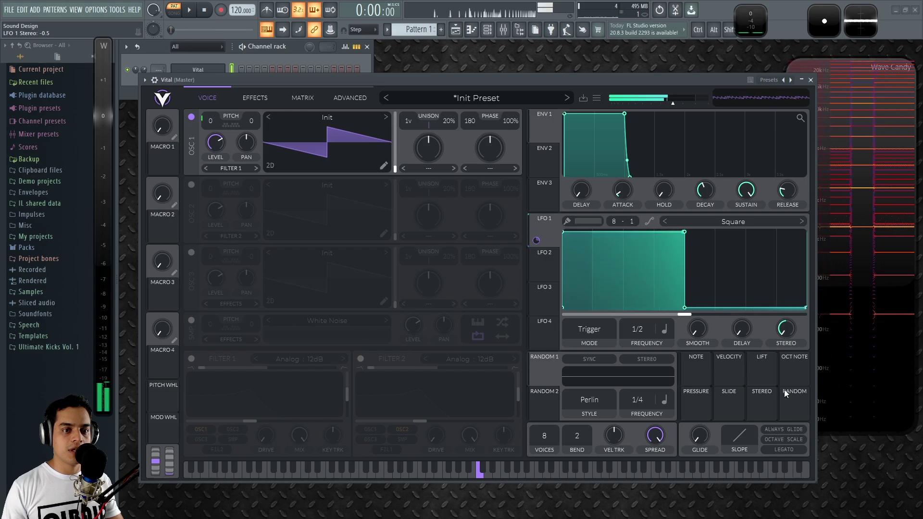
double_click(783, 332)
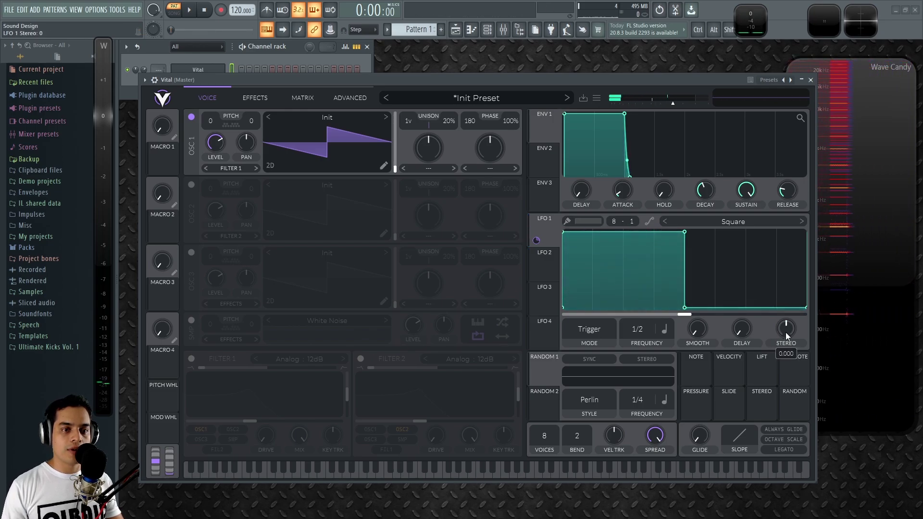
Review the available LFO 1 modes, keeping Trigger selected.
mouse_move(748, 328)
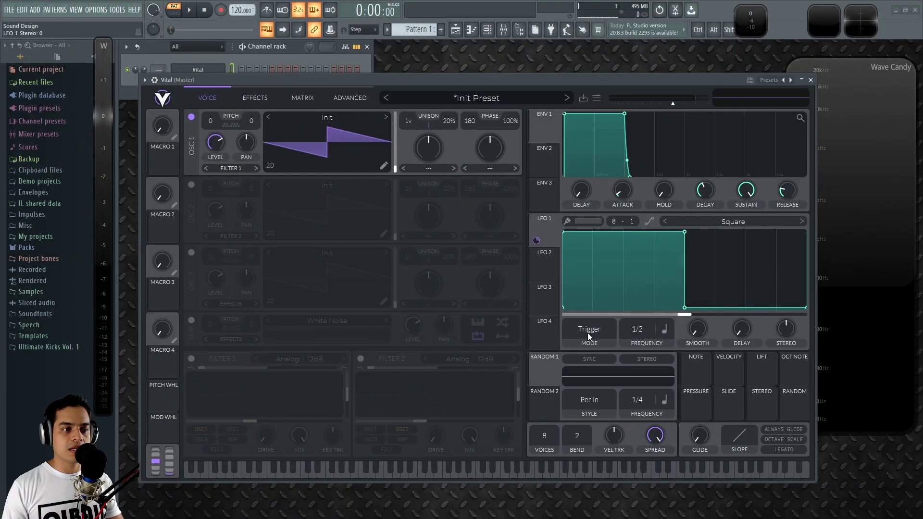
left_click(587, 333)
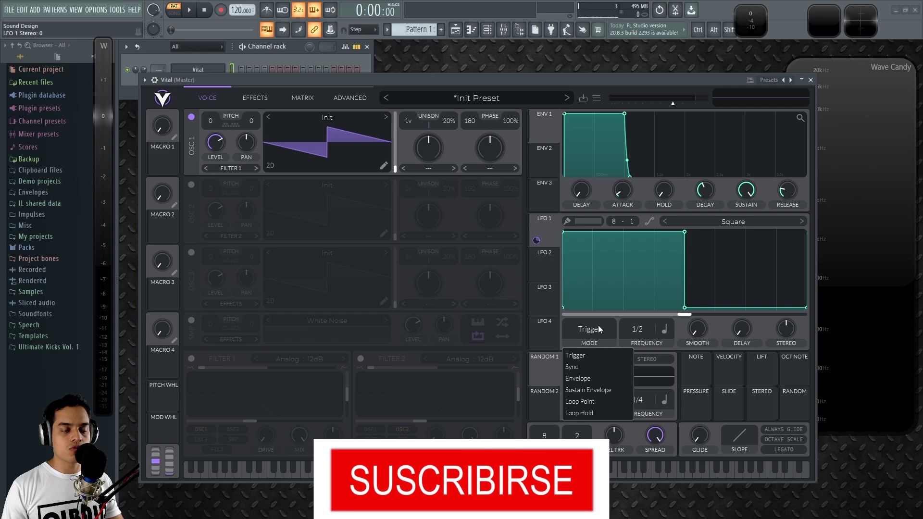
left_click(637, 331)
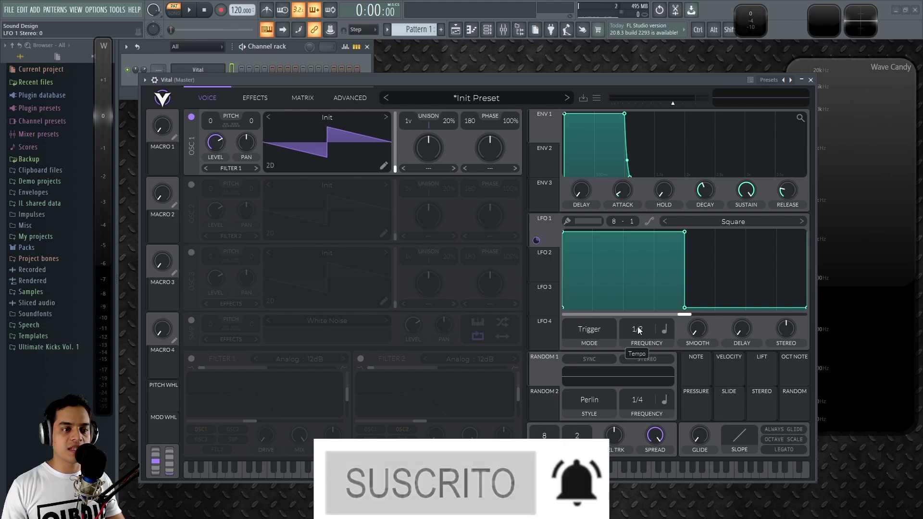
Try the Seconds, Tempo and Keytrack frequency types on LFO 1, finishing on Seconds.
left_click(665, 327)
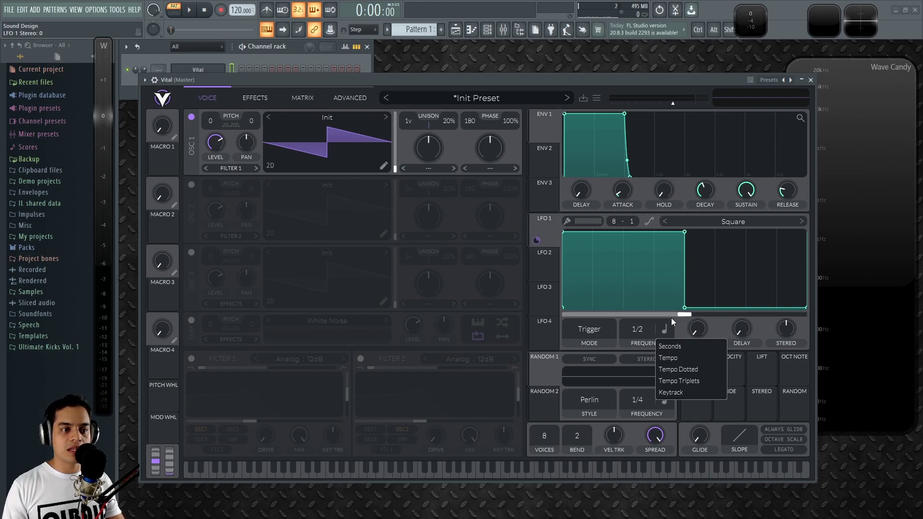
left_click(670, 346)
left_click(666, 330)
left_click(679, 357)
left_click(666, 335)
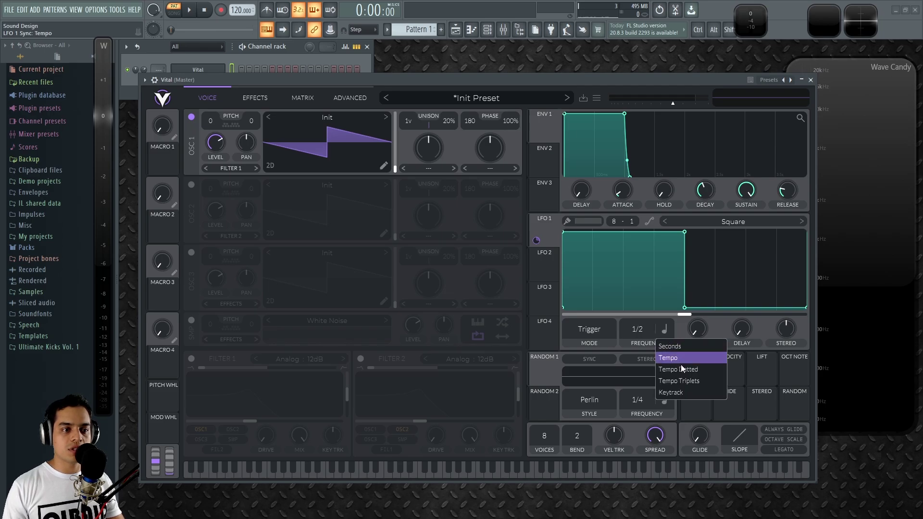
left_click(685, 392)
left_click(665, 332)
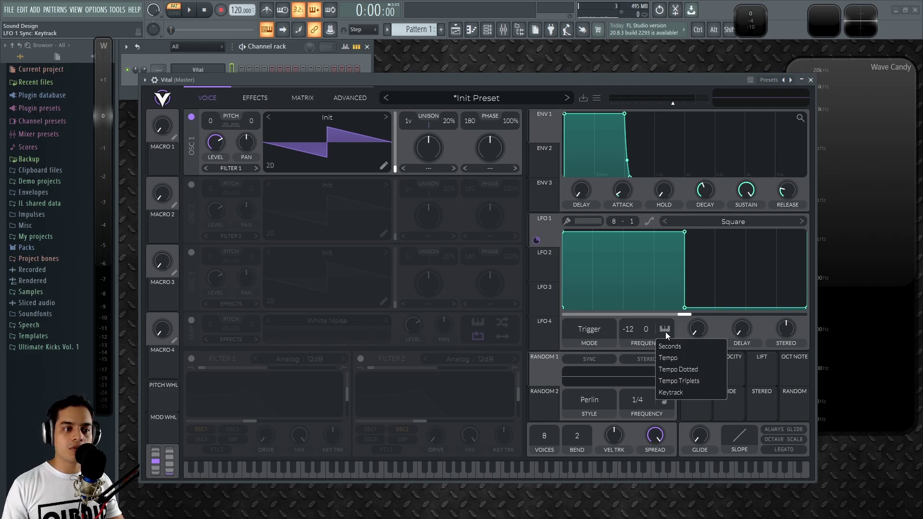
left_click(678, 347)
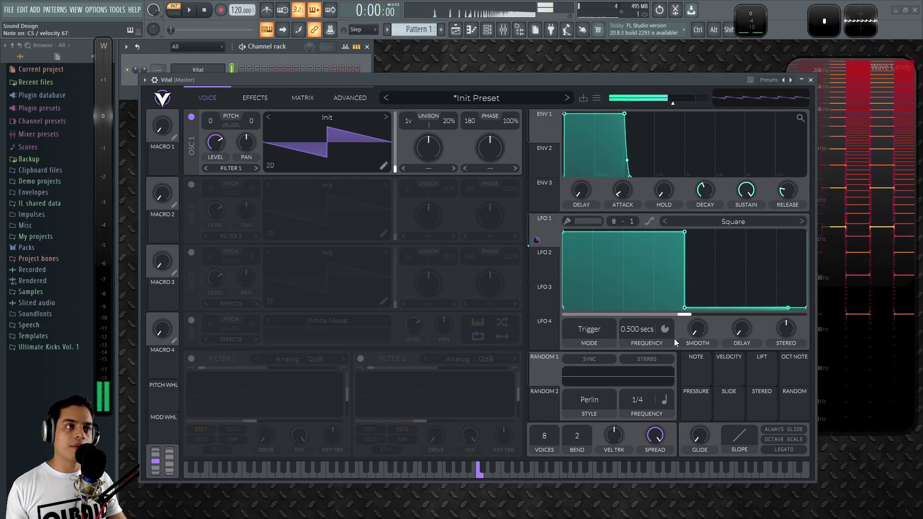
Sweep the LFO 1 frequency in seconds to about 0.001 secs and slow it back down.
mouse_move(243, 10)
left_mouse_down()
mouse_move(243, 0)
mouse_move(242, 10)
left_mouse_up()
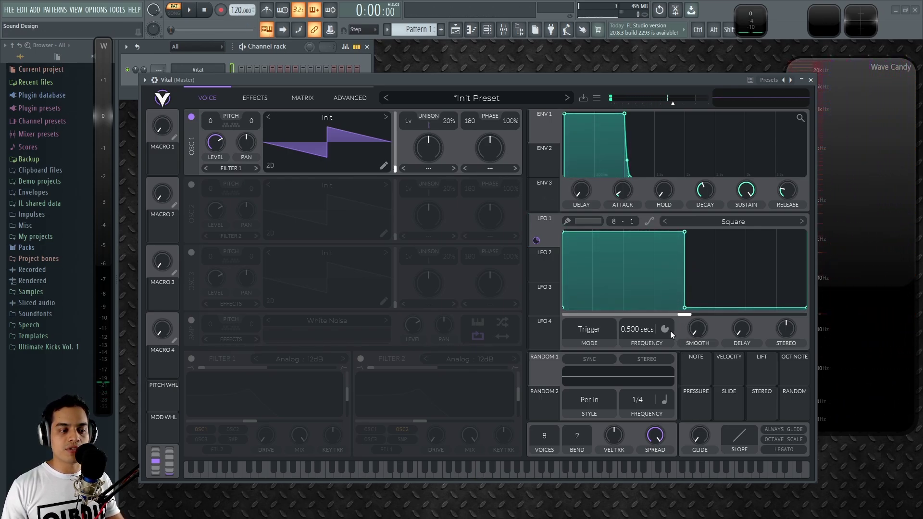
left_click(665, 330)
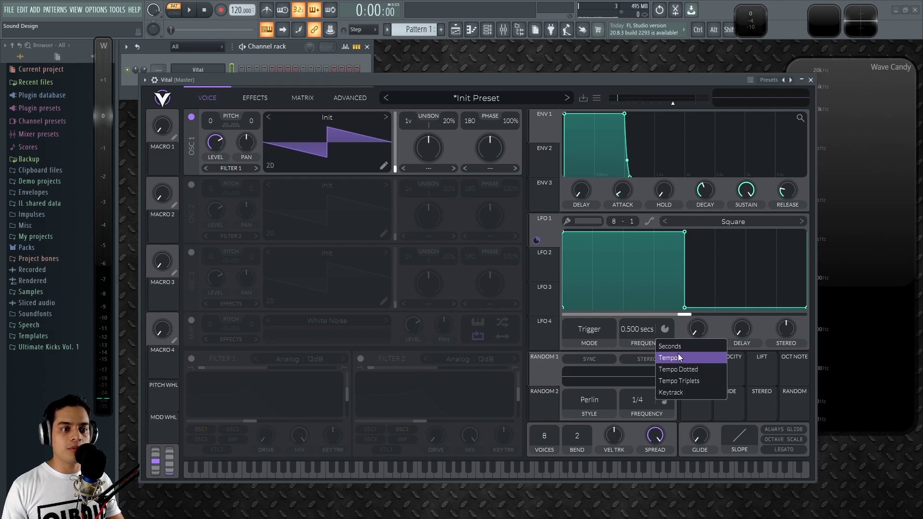
left_click(640, 330)
left_click_drag(640, 330, 643, 247)
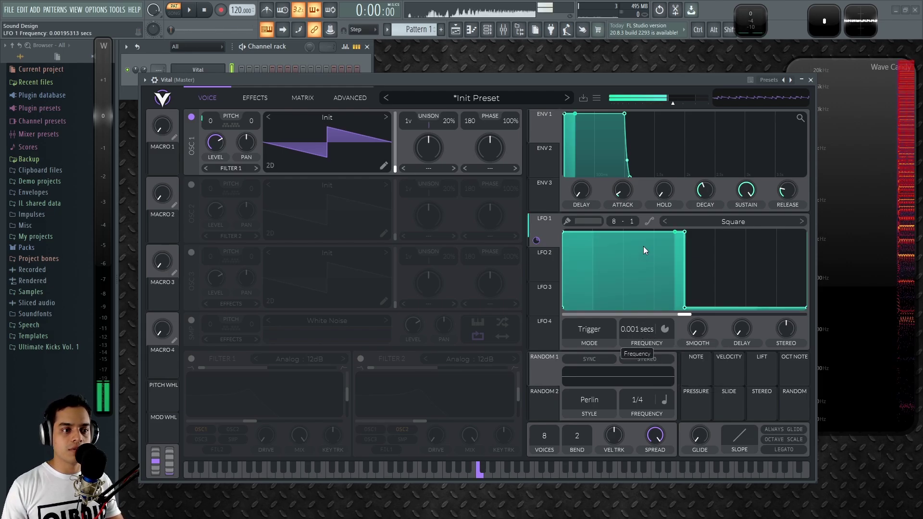
left_click_drag(646, 279, 662, 327)
Switch the LFO 1 frequency to Tempo, speed it up to 1/16, and bring it back to 1/2.
left_click(665, 329)
left_click(693, 358)
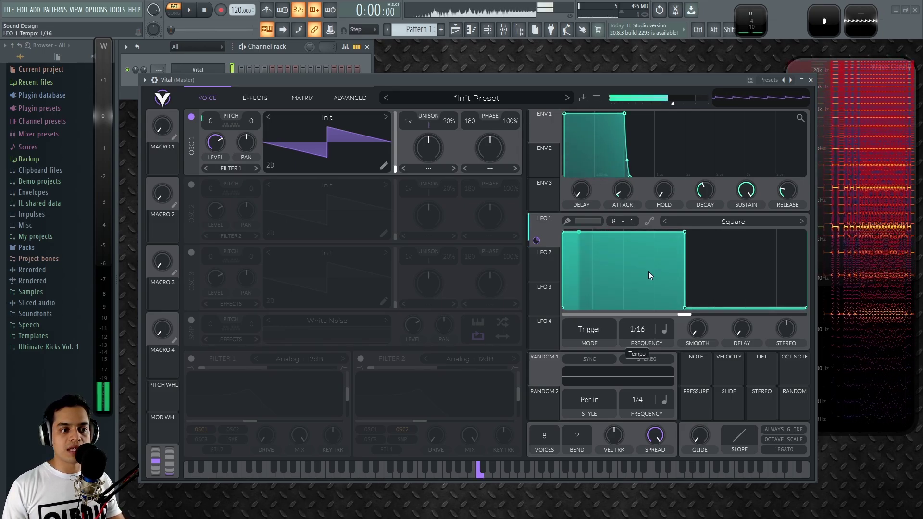
mouse_move(648, 325)
left_mouse_down()
mouse_move(646, 391)
mouse_move(647, 268)
mouse_move(648, 327)
left_mouse_up()
Switch the LFO 1 frequency to Tempo Dotted and set the rate to 1/16.
left_click(665, 330)
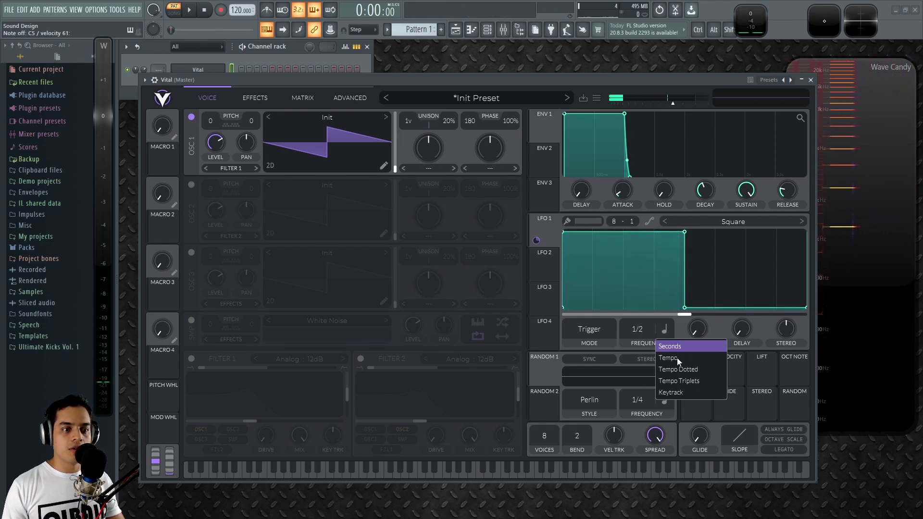
left_click(701, 375)
left_click_drag(640, 330, 656, 306)
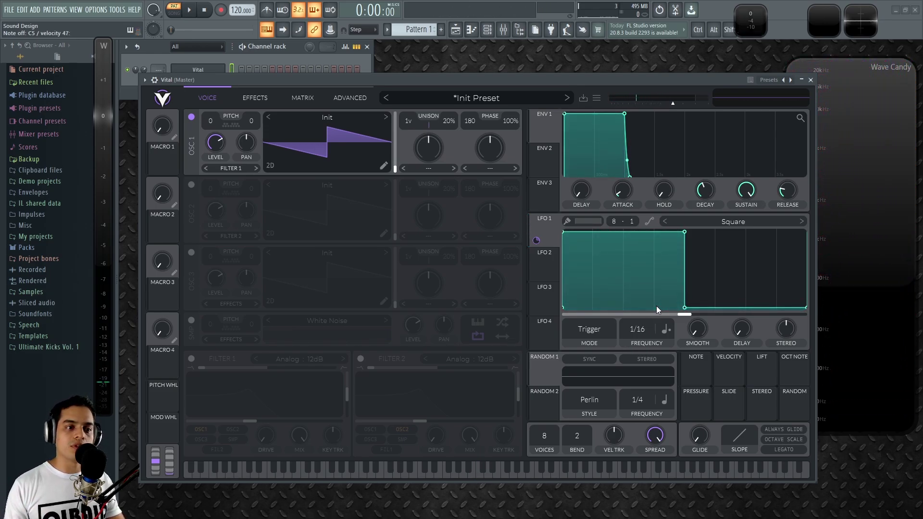
Switch the LFO 1 frequency to Tempo Triplets and set the rate to 1/4.
left_click(665, 328)
left_click(686, 381)
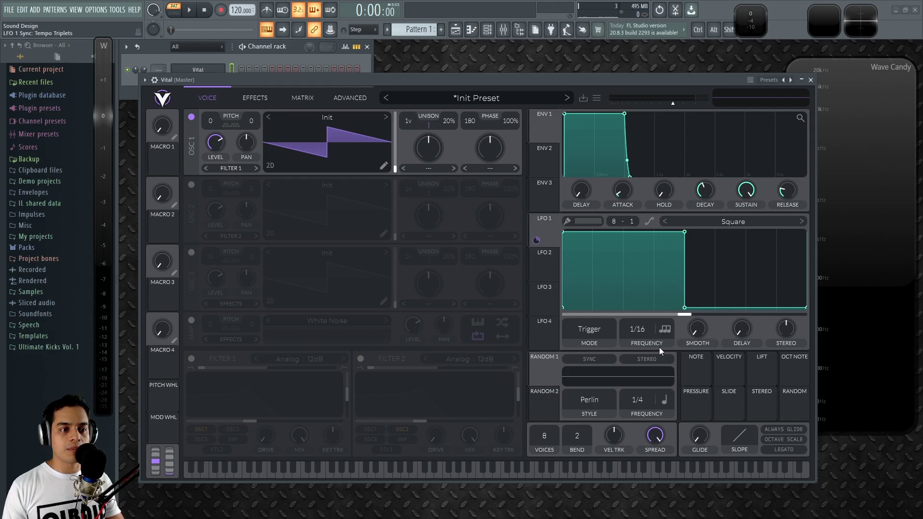
left_click_drag(638, 347, 640, 360)
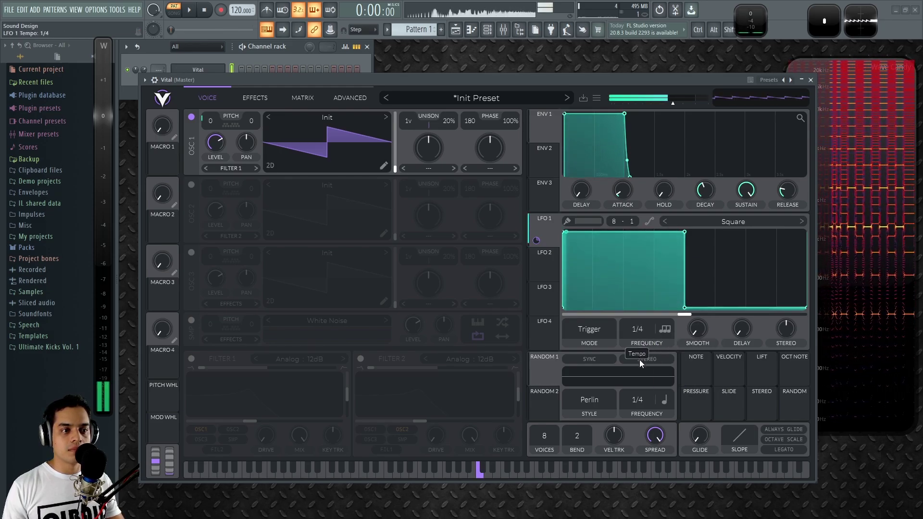
Switch the LFO 1 frequency to Keytrack and play notes from low to high on the on-screen keyboard.
left_click(668, 329)
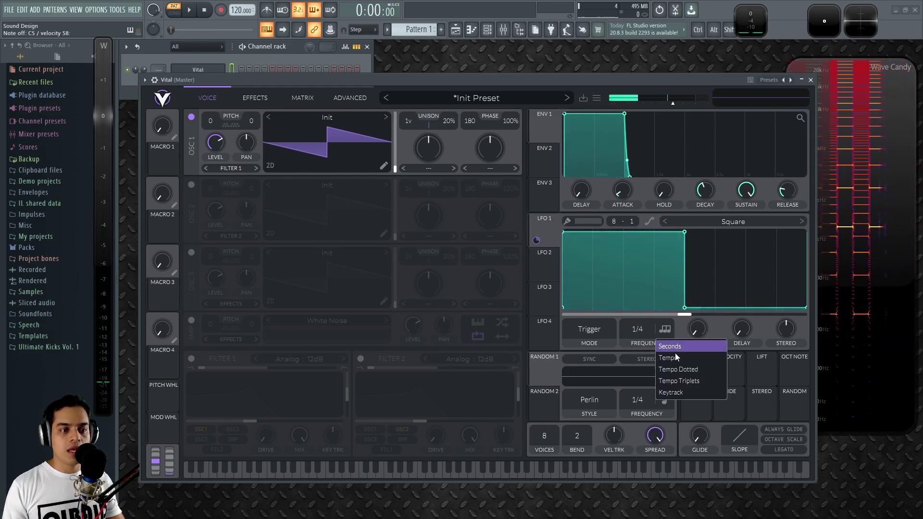
left_click(679, 389)
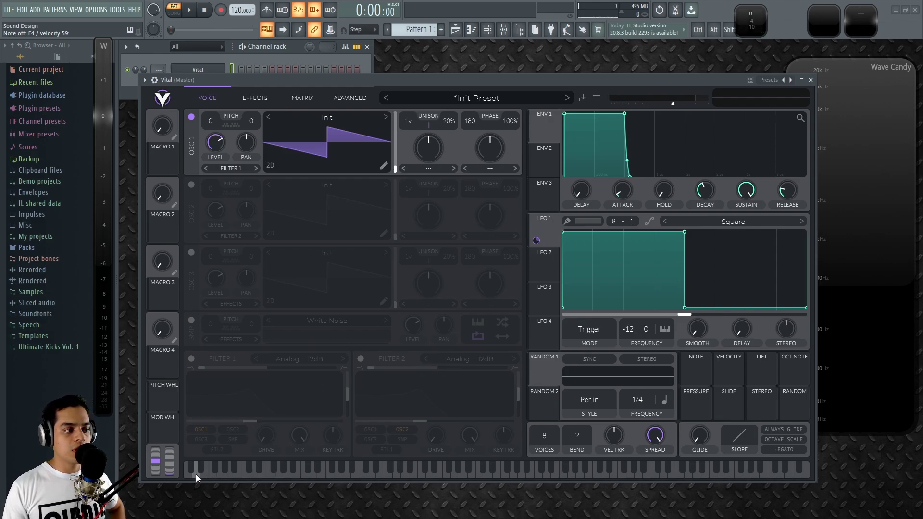
left_click_drag(221, 472, 250, 474)
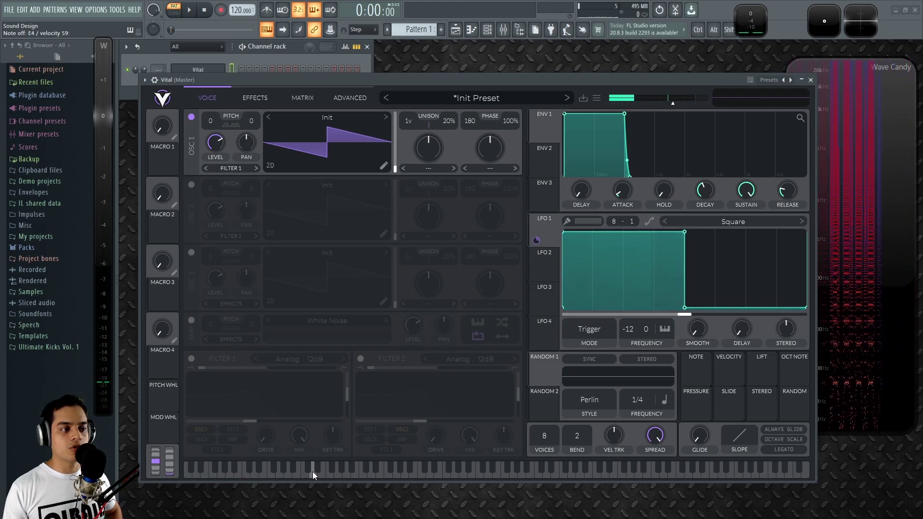
left_click(347, 472)
left_click(390, 475)
left_click(461, 475)
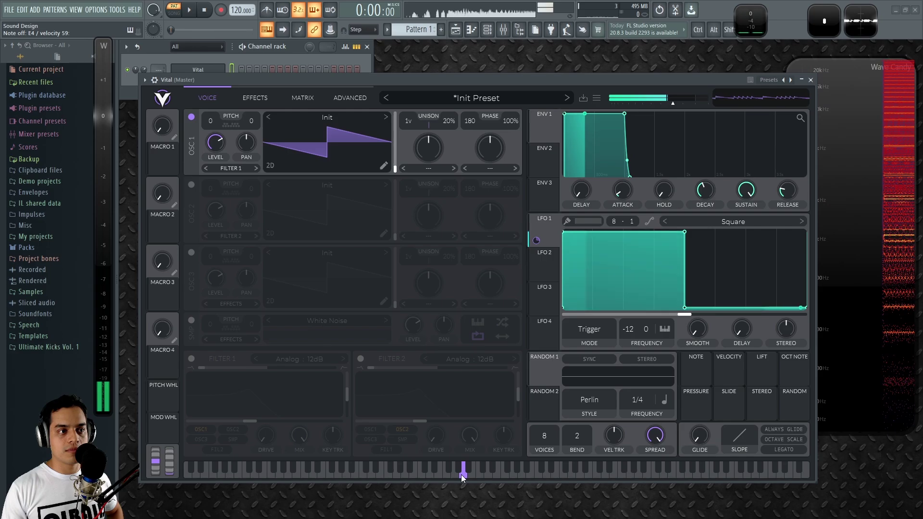
left_click(562, 477)
left_click(632, 474)
left_click(605, 471)
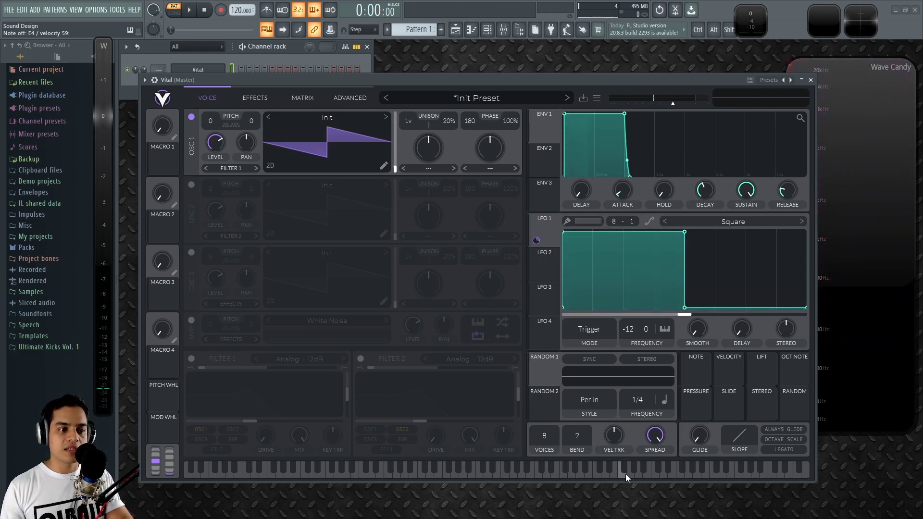
left_click(625, 474)
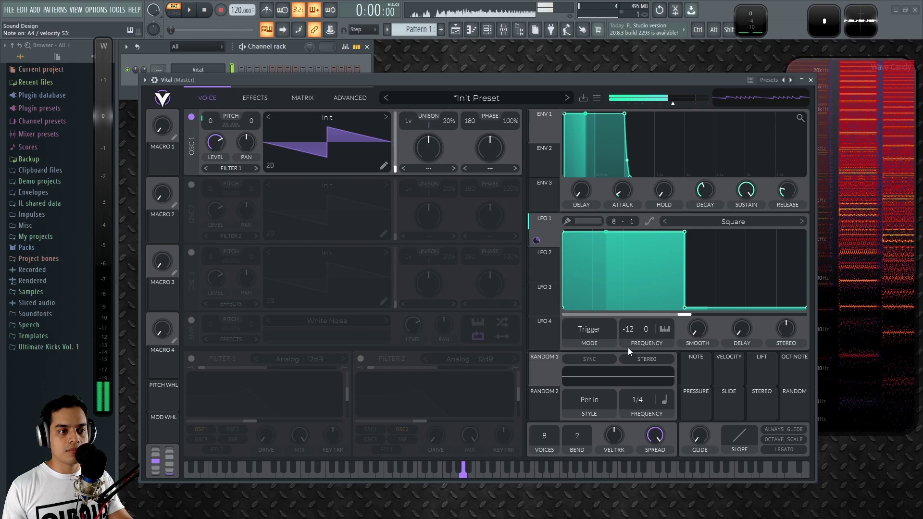
Set the LFO 1 Keytrack transpose to -50 and play a sweep of notes up the on-screen keyboard.
left_click_drag(633, 330, 631, 510)
left_click_drag(630, 335, 633, 348)
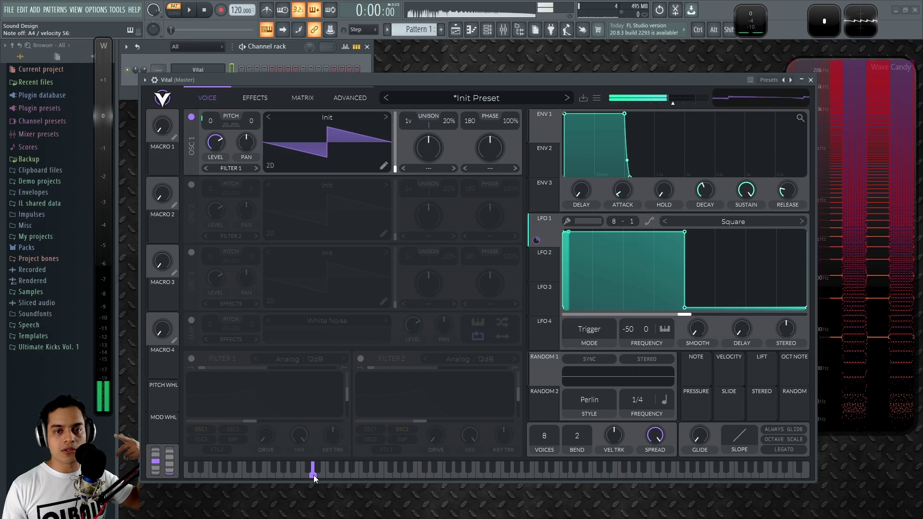
left_click_drag(313, 475, 592, 483)
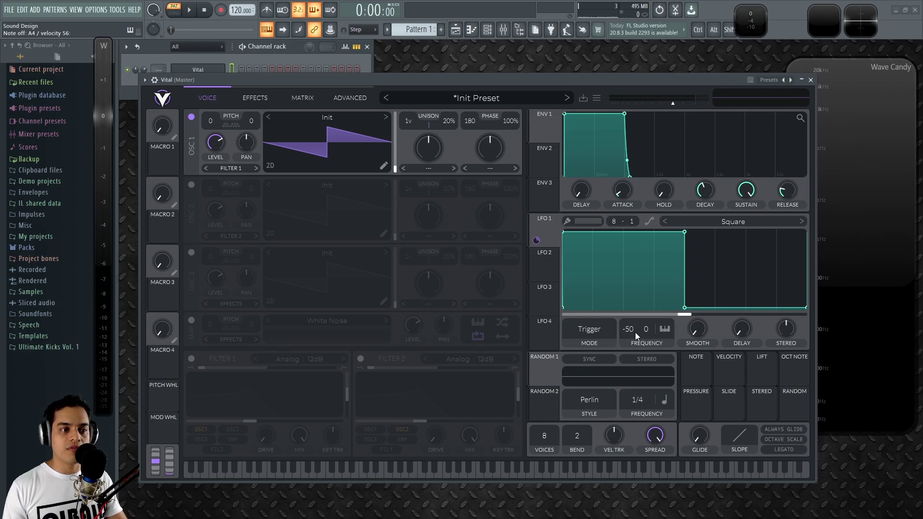
Return the LFO 1 frequency to Tempo at 1/4.
left_click(666, 330)
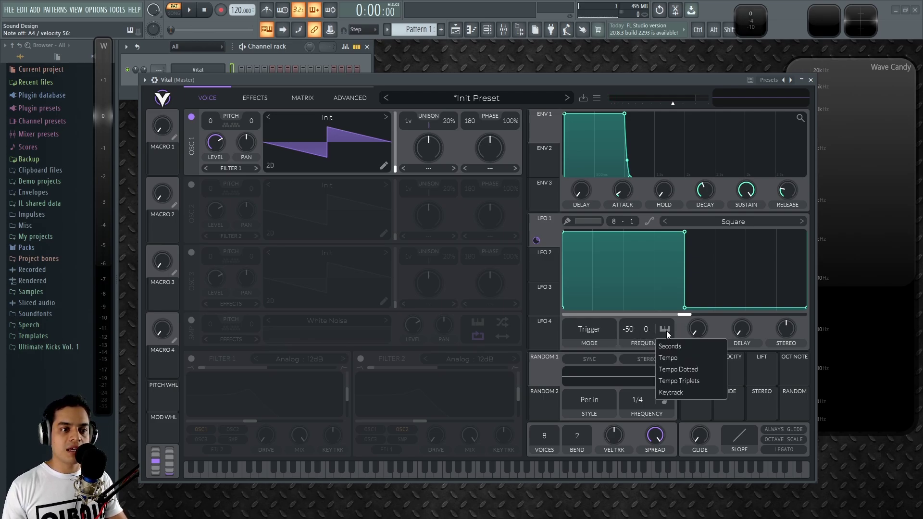
left_click(687, 357)
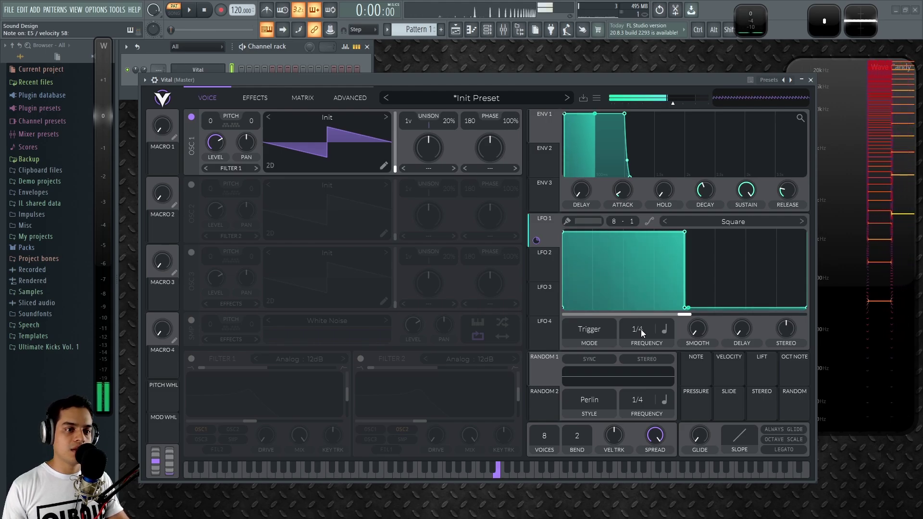
Set the LFO 1 mode to Sync and move its starting phase to the beginning of the curve.
left_click(595, 332)
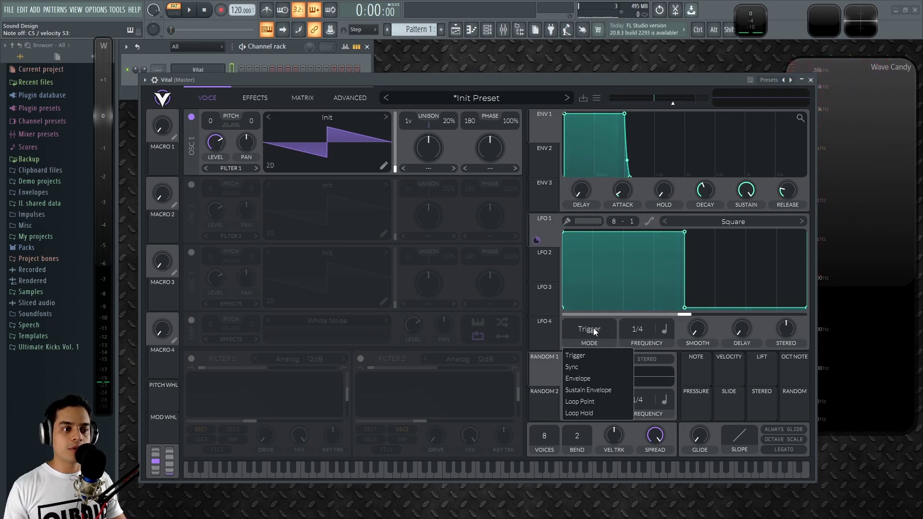
left_click(592, 367)
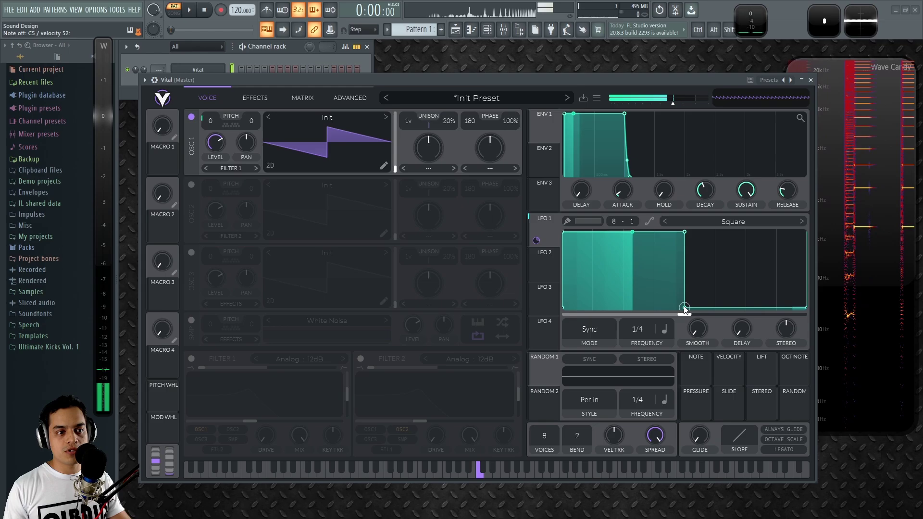
left_click_drag(684, 315, 673, 316)
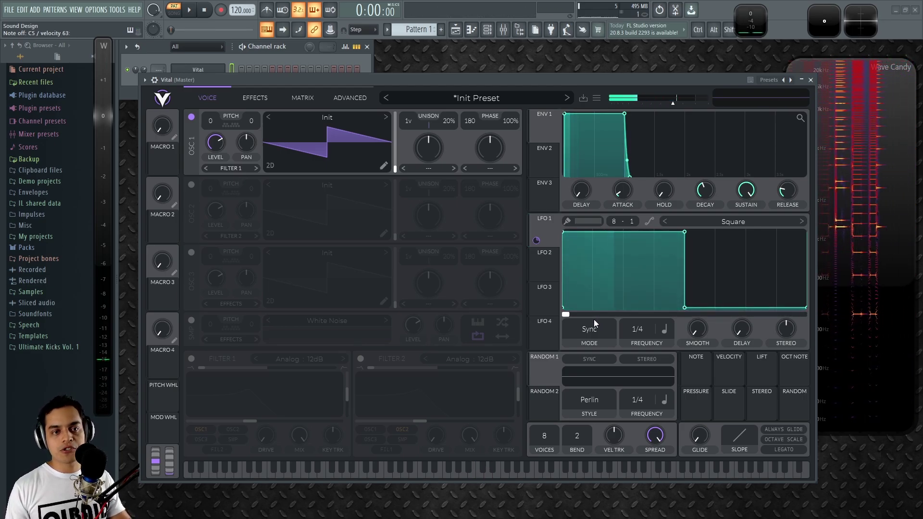
Set the LFO 1 mode to Envelope and load the Saw Down shape preset.
left_click(594, 333)
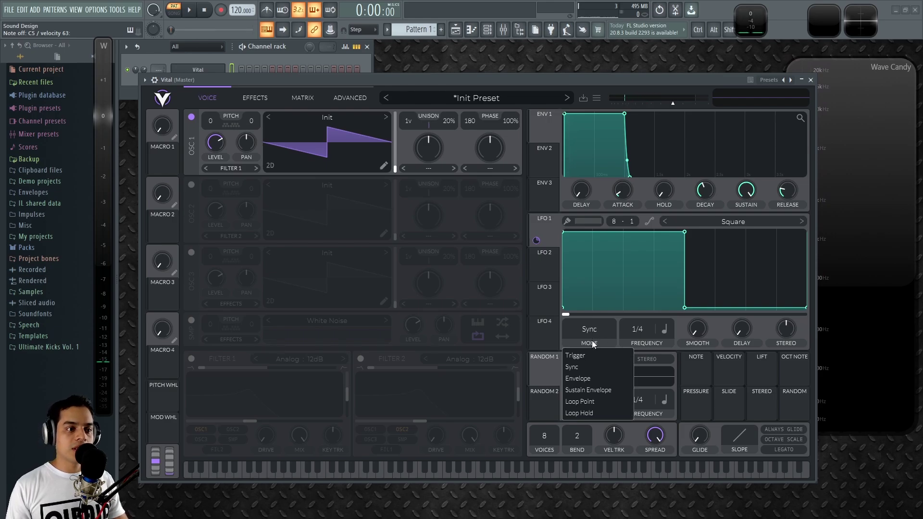
left_click(596, 377)
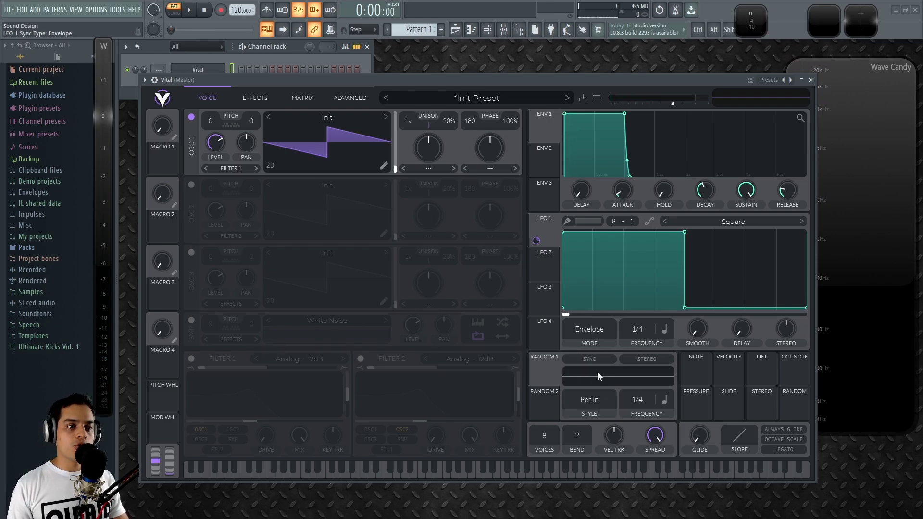
left_click(736, 223)
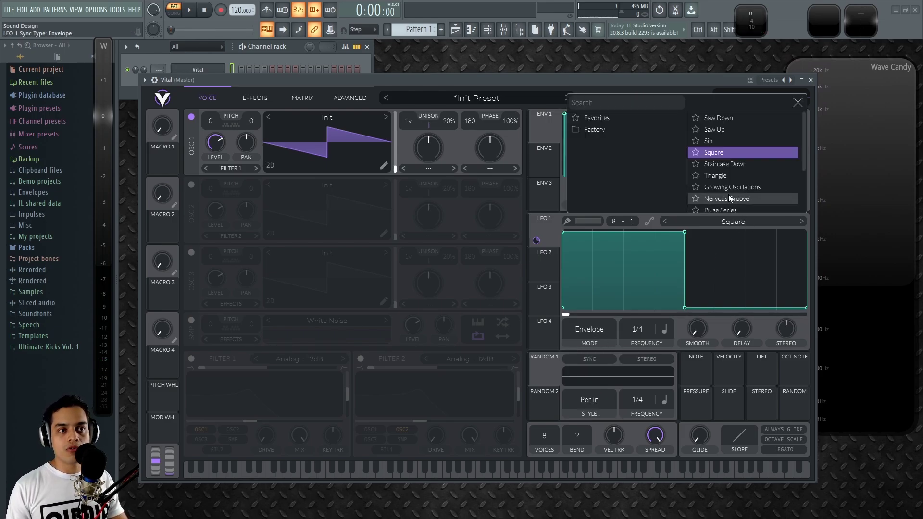
left_click(731, 118)
Reshape the LFO 1 curve to rise from zero to an early peak and fall gradually to about mid-height at its end.
left_click(642, 266)
double_click(642, 265)
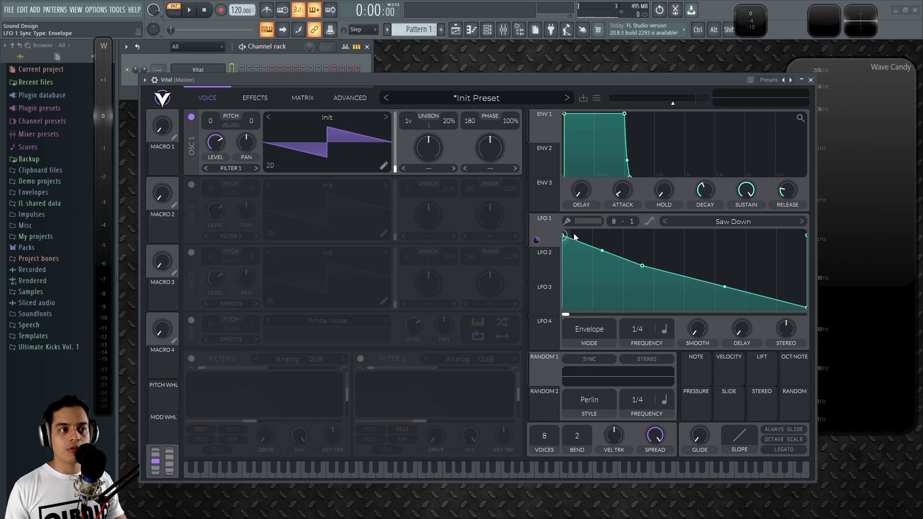
left_click_drag(565, 239, 557, 308)
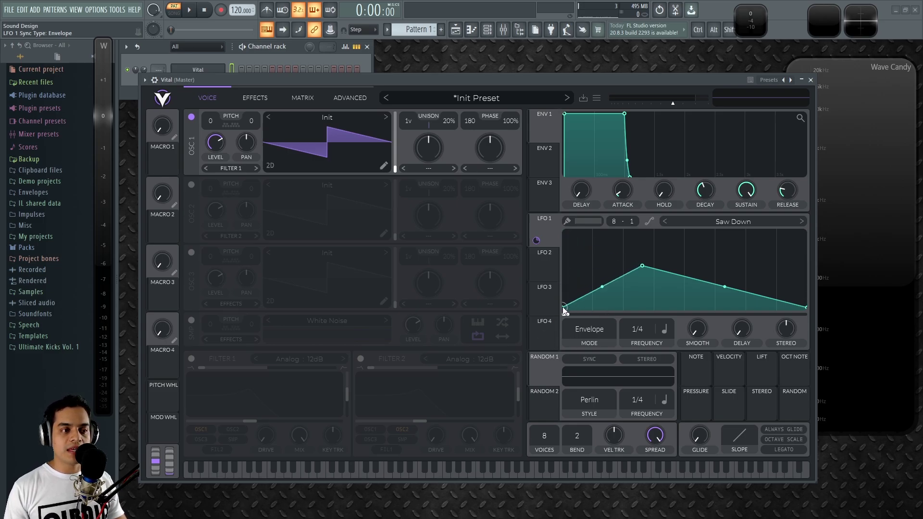
double_click(615, 235)
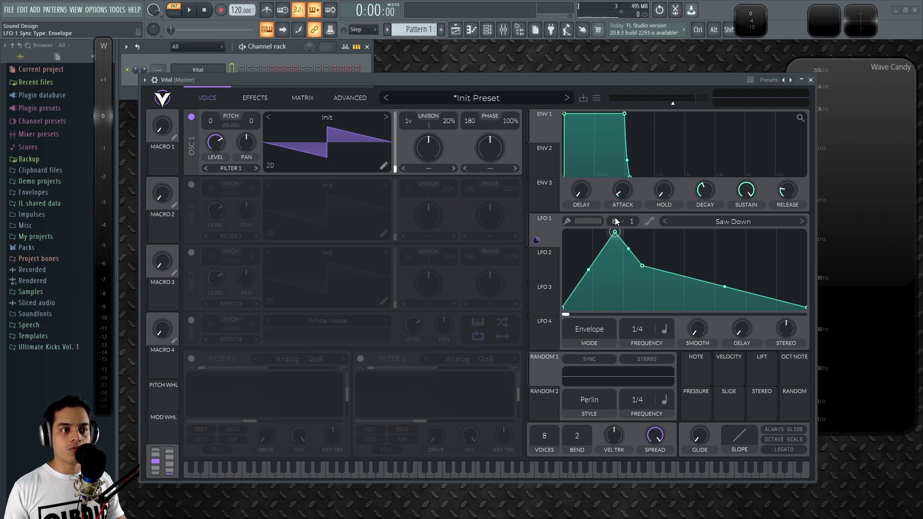
left_click_drag(641, 268, 693, 247)
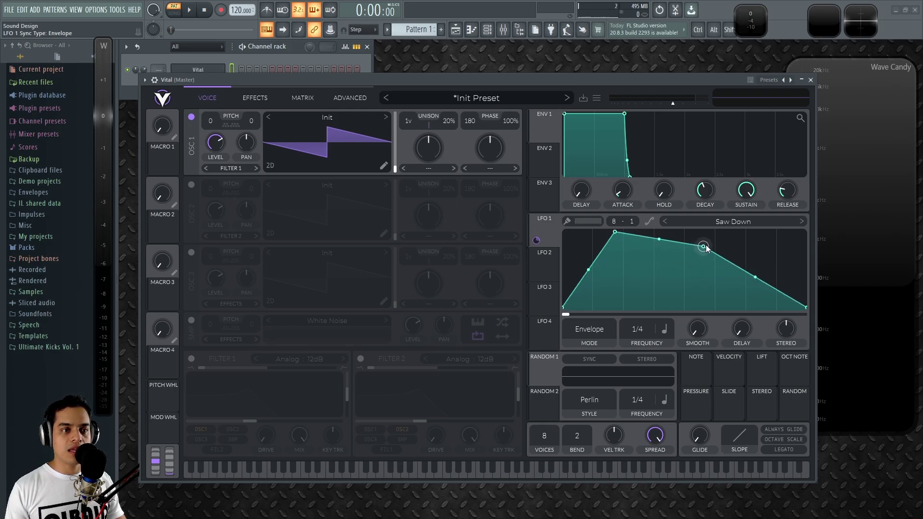
left_click_drag(812, 266, 818, 268)
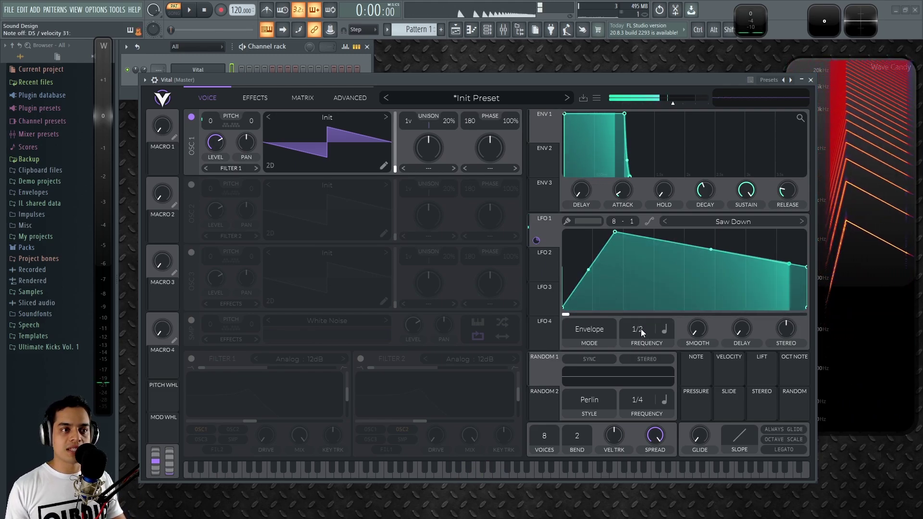
Add two valleys and a second peak between them to the LFO 1 curve, and set its frequency to 1/4.
left_click_drag(641, 328, 644, 379)
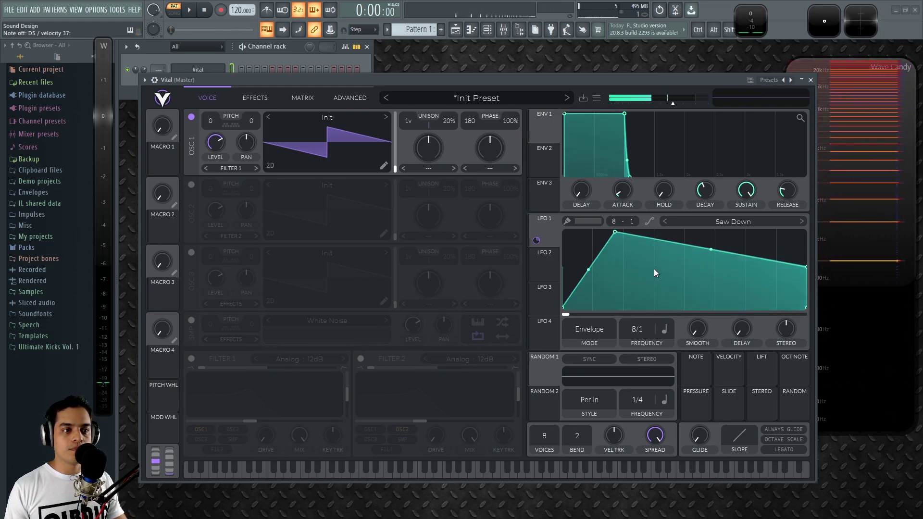
double_click(718, 289)
double_click(630, 290)
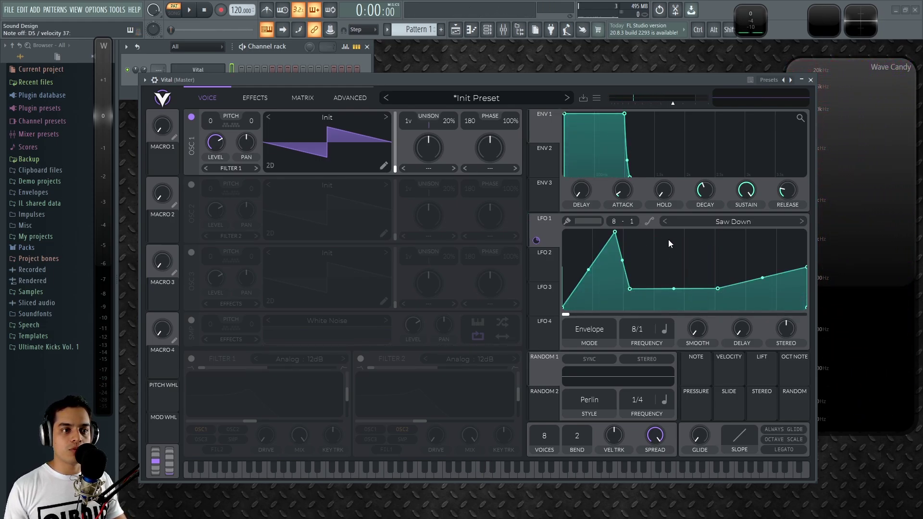
double_click(657, 240)
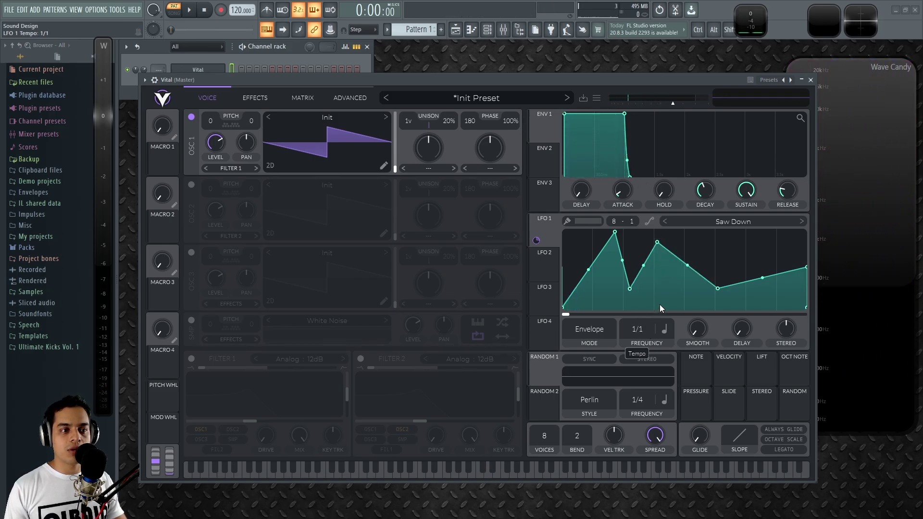
left_click_drag(669, 291, 678, 285)
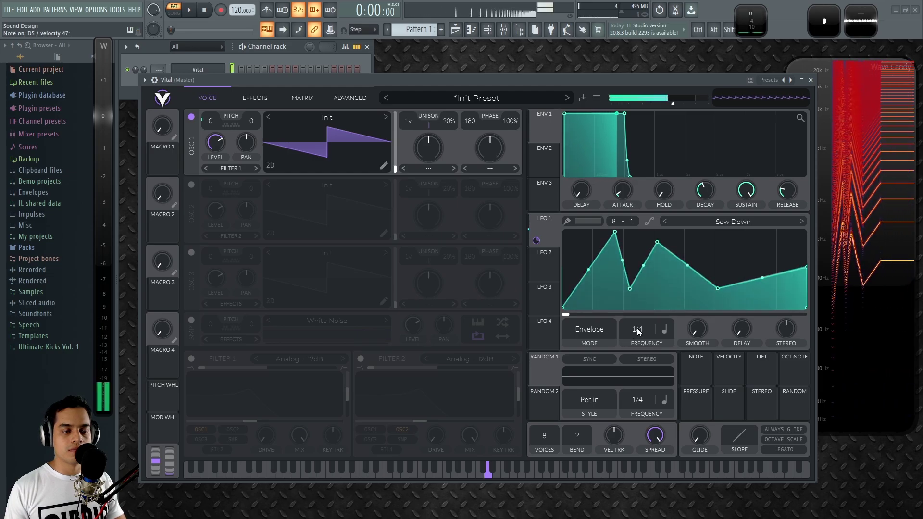
left_click_drag(623, 191, 637, 225)
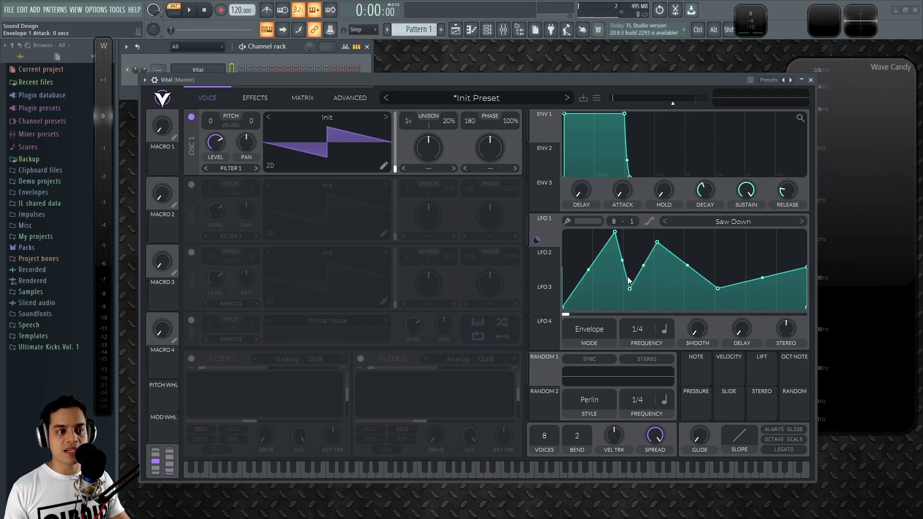
Set the LFO 1 mode to Sustain Envelope and test it with notes while lengthening the ENV 1 release.
left_click(611, 328)
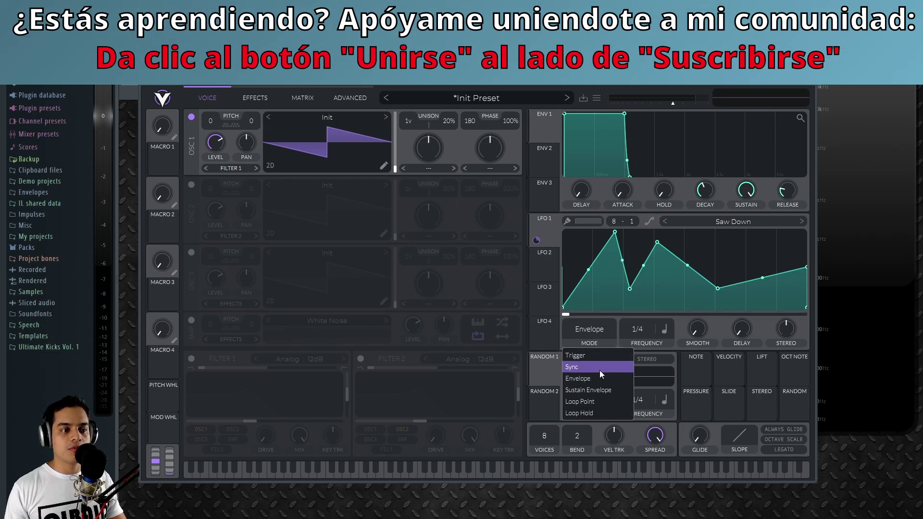
left_click(610, 387)
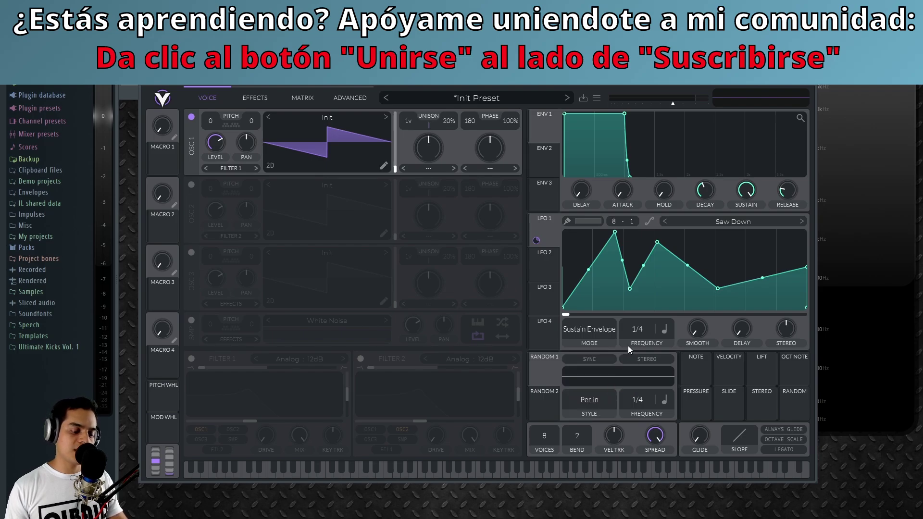
key("z")
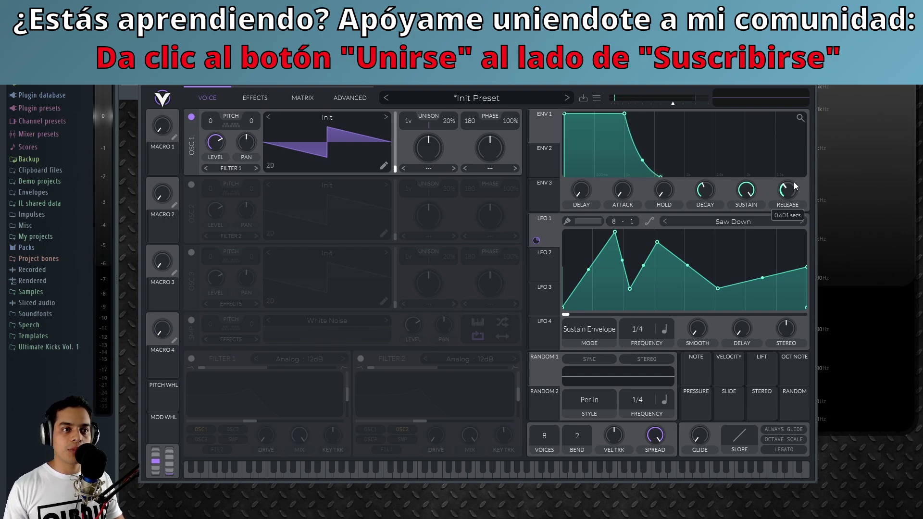
left_click_drag(793, 182, 800, 180)
key("z")
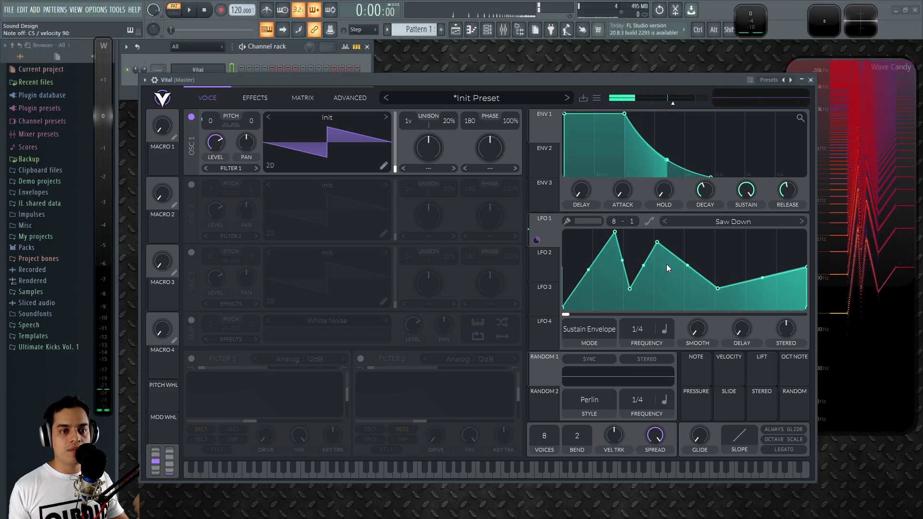
Set the LFO 1 mode to Loop Point and move the loop point through 0.544 to near the end of the curve.
left_click(607, 329)
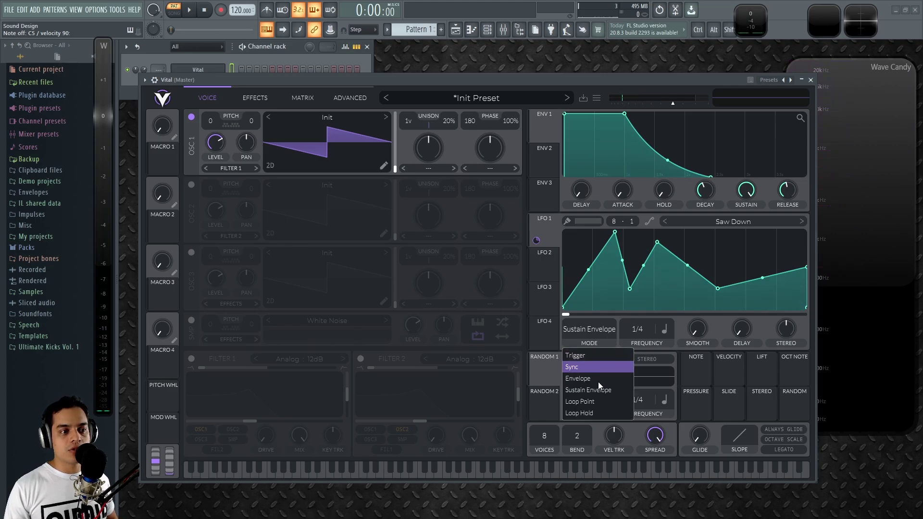
left_click(598, 401)
left_click(595, 332)
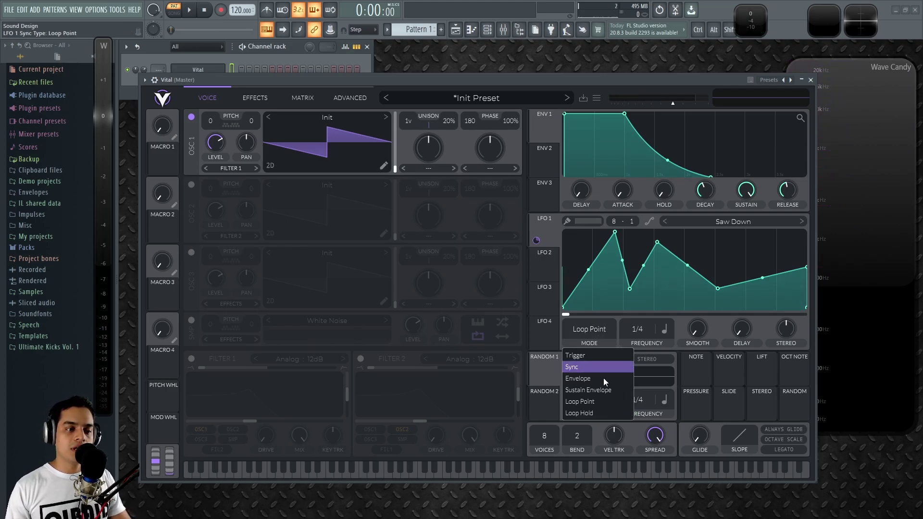
left_click(684, 319)
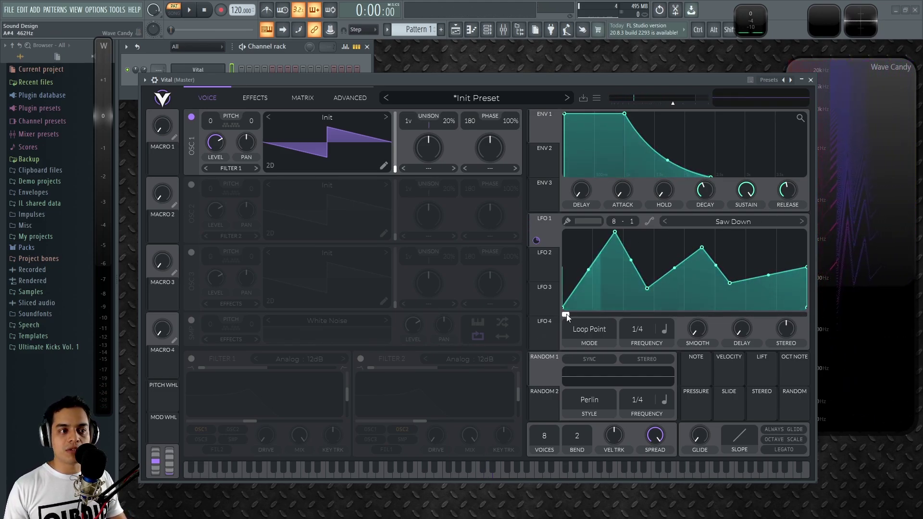
left_click_drag(565, 315, 577, 315)
left_click_drag(693, 315, 703, 315)
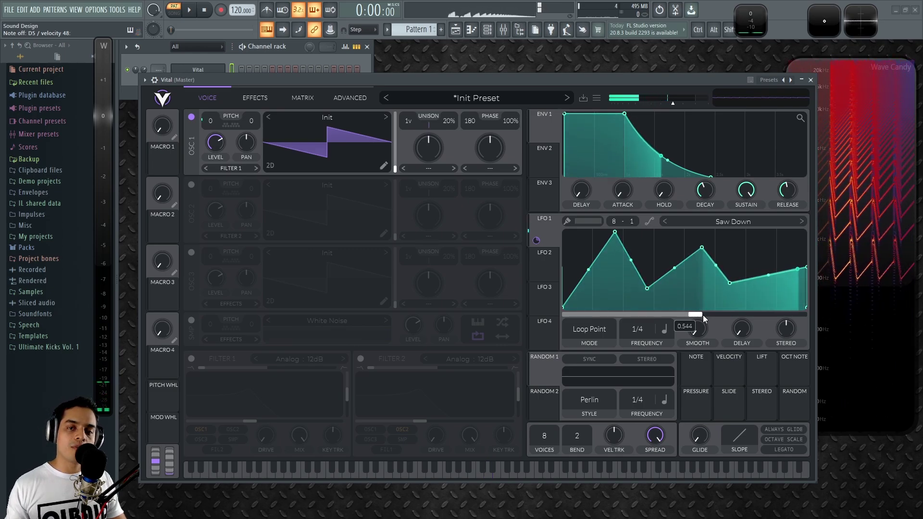
left_click_drag(703, 315, 768, 315)
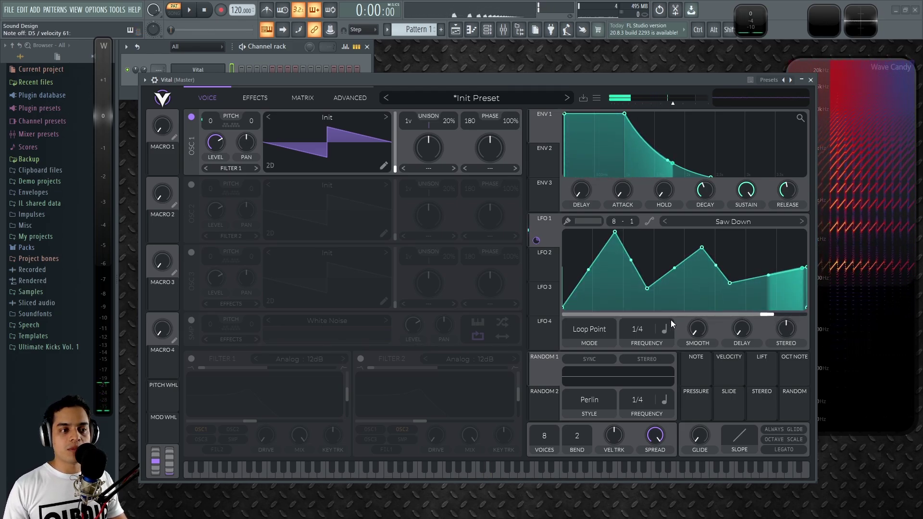
Set the LFO 1 mode to Loop Hold and move the phase marker back through 0.365 to near the start of the curve.
left_click(603, 334)
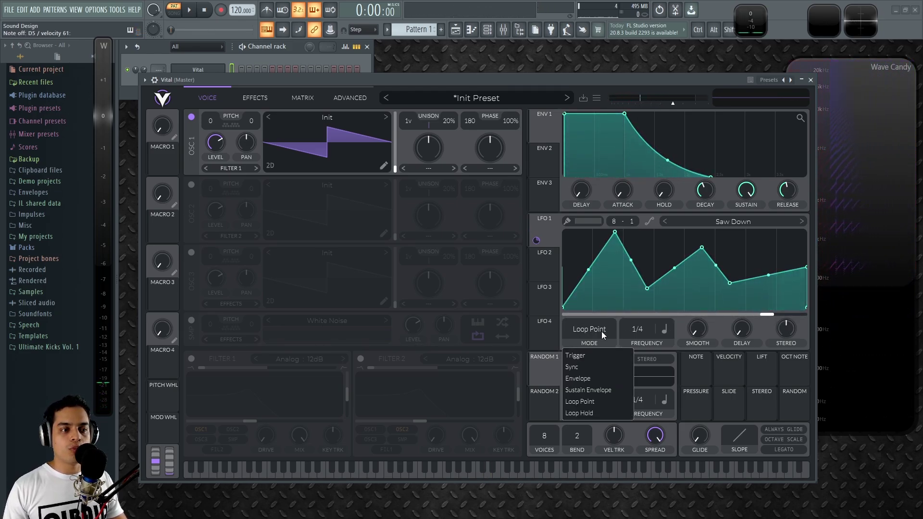
left_click(590, 413)
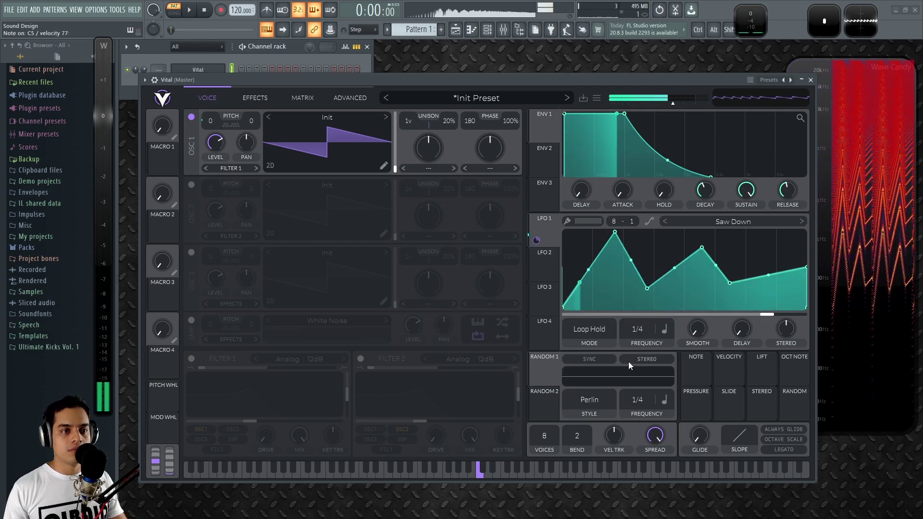
left_click_drag(767, 315, 649, 315)
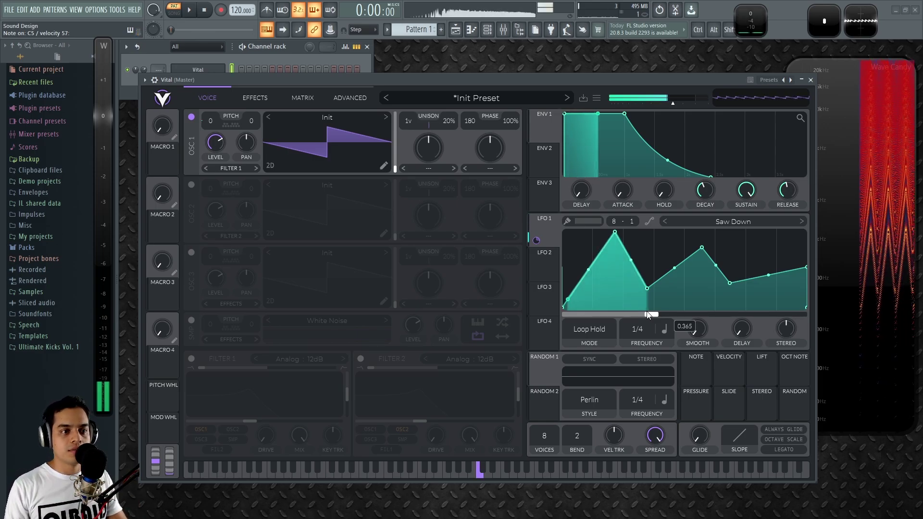
left_click_drag(652, 315, 588, 317)
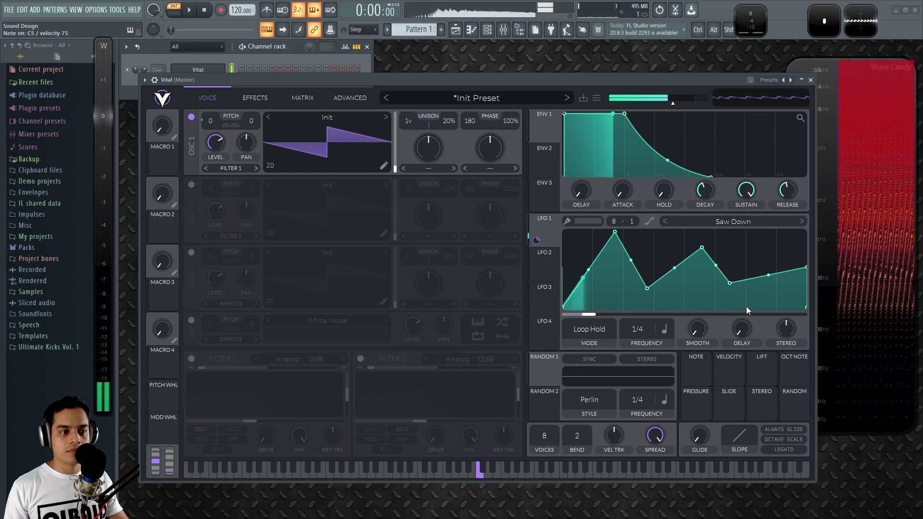
Toggle LFO 1 curve smoothing several times, leaving it on, and set the LFO mode to Trigger.
left_click(589, 329)
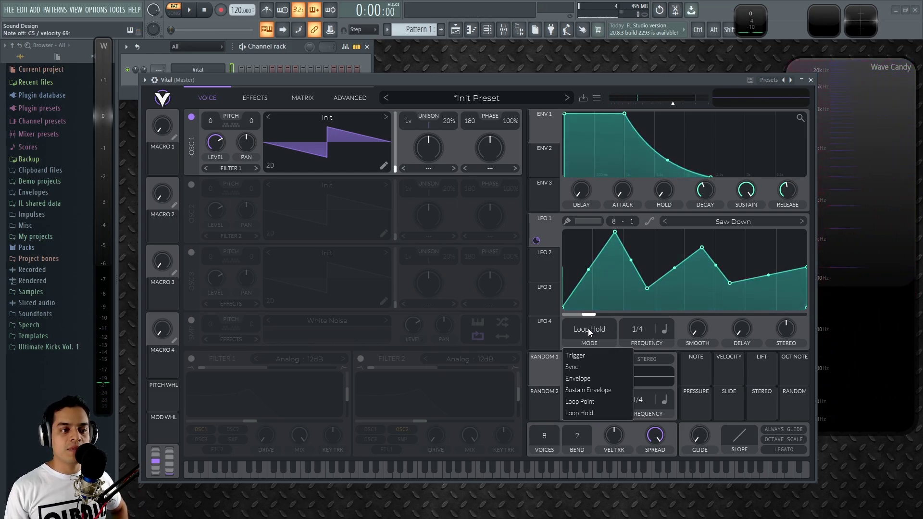
left_click(651, 223)
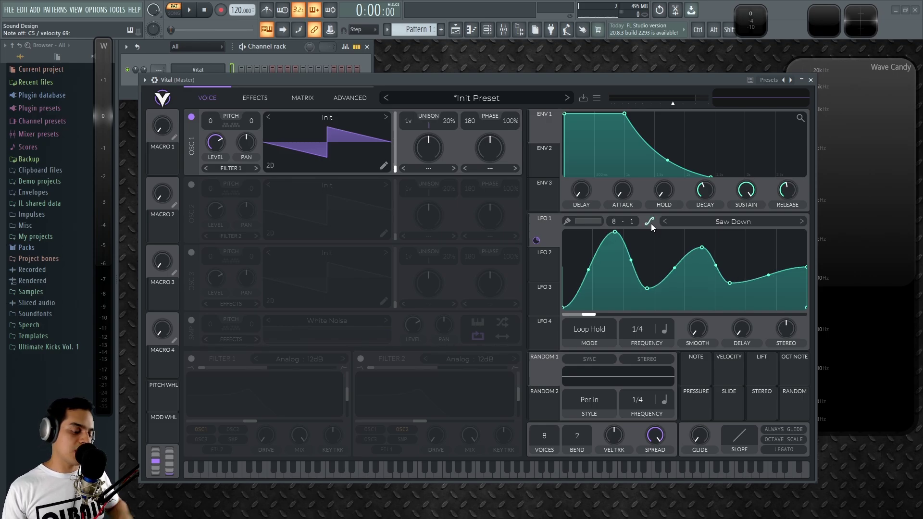
left_click(651, 223)
left_click(648, 222)
left_click(648, 221)
left_click(649, 221)
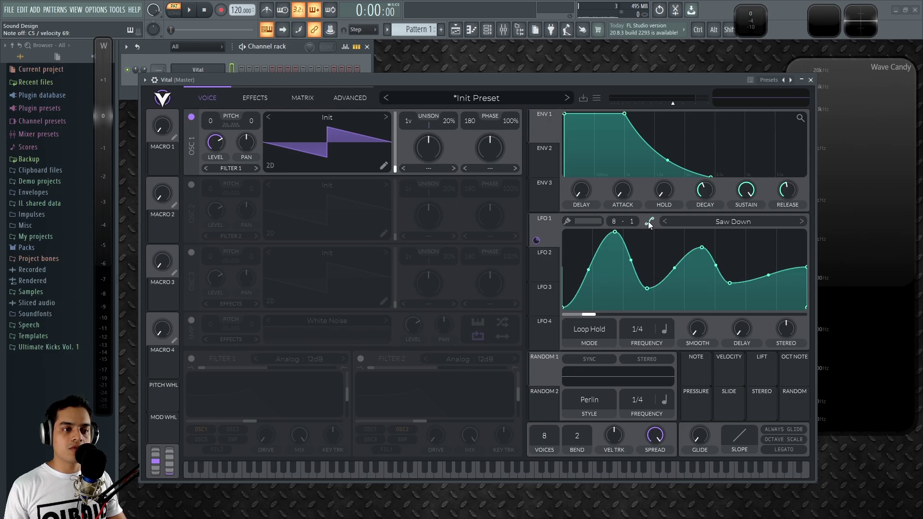
left_click(598, 329)
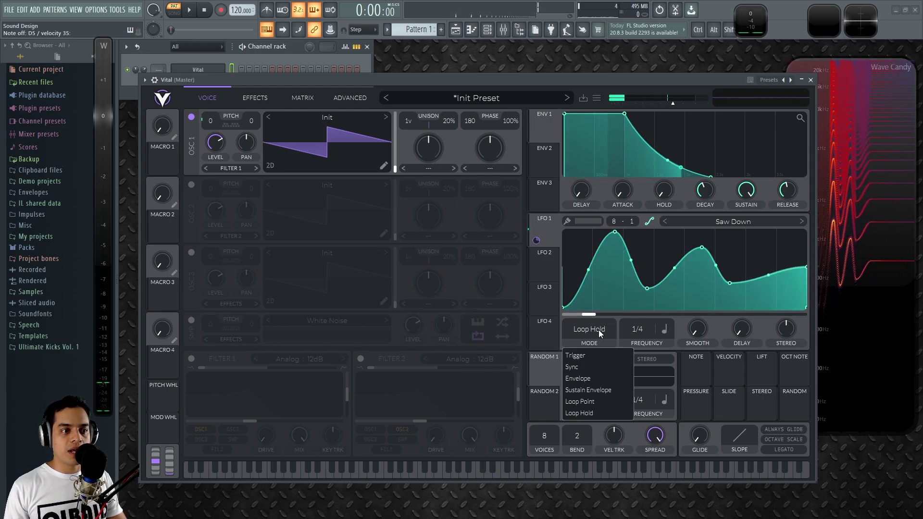
left_click(582, 357)
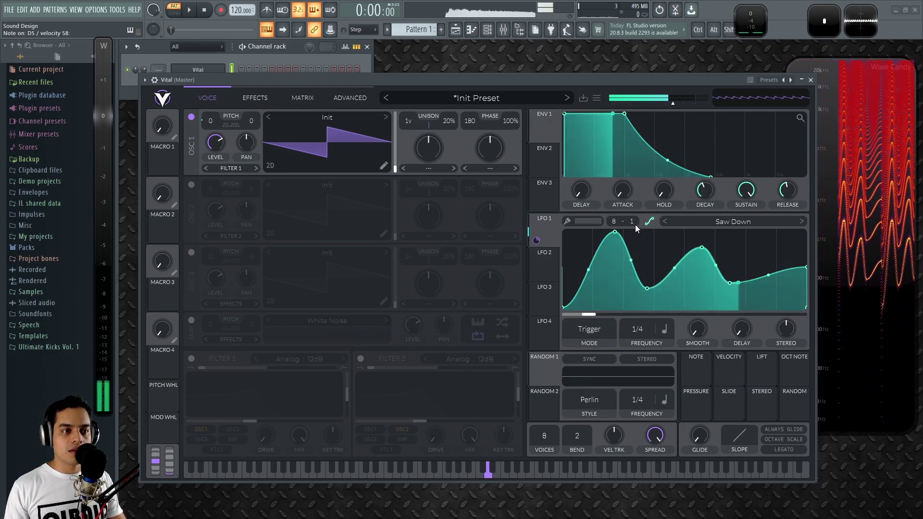
Compare the LFO 1 curve with smoothing off and on, and raise its Smooth time to about 0.016 secs.
left_click(649, 222)
left_click(649, 222)
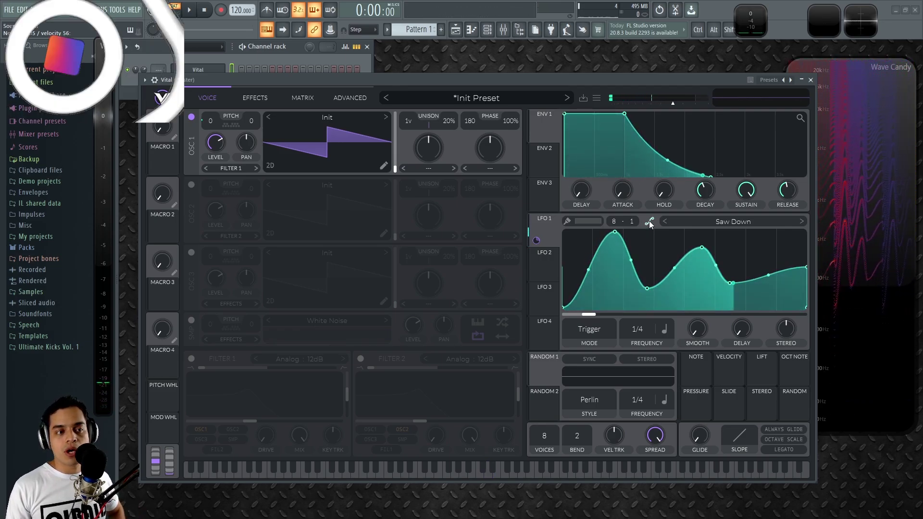
left_click_drag(698, 333, 699, 330)
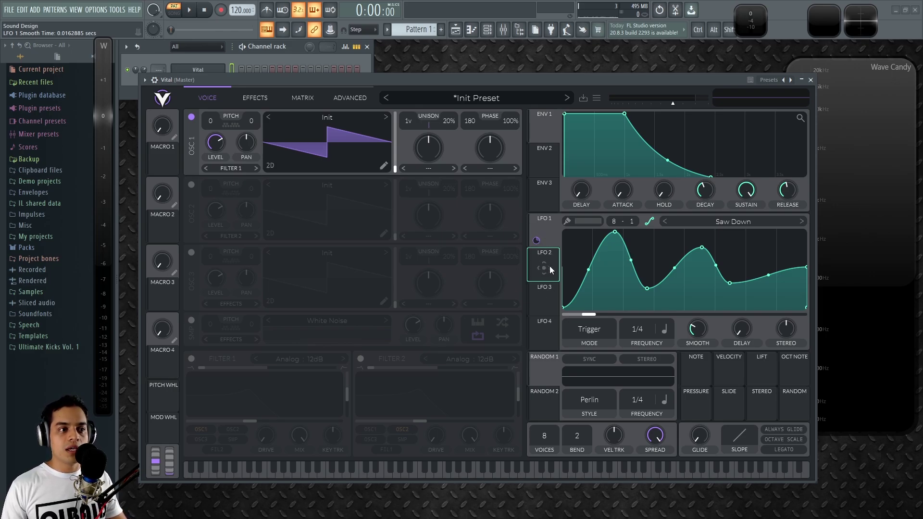
Assign LFO 2 to modulate the LFO 1 frequency and set LFO 2's own frequency to 2/1.
left_click_drag(547, 267, 639, 331)
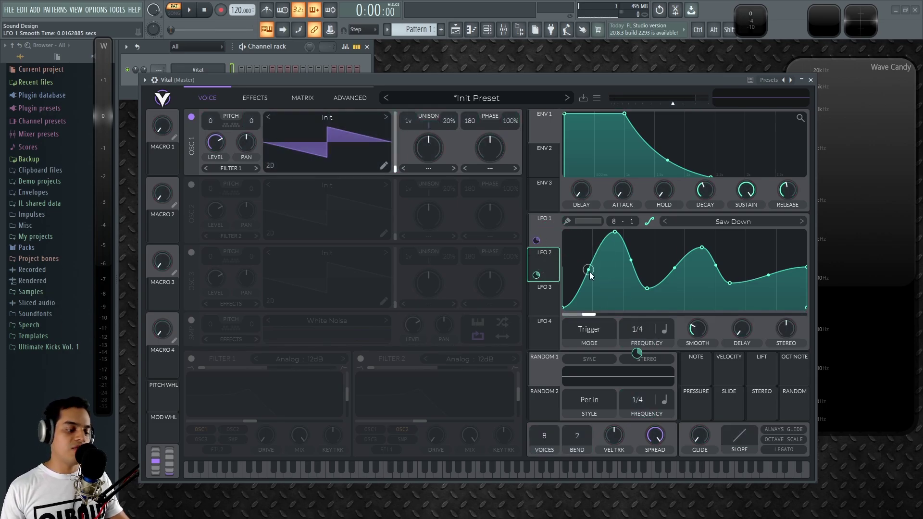
left_click(545, 260)
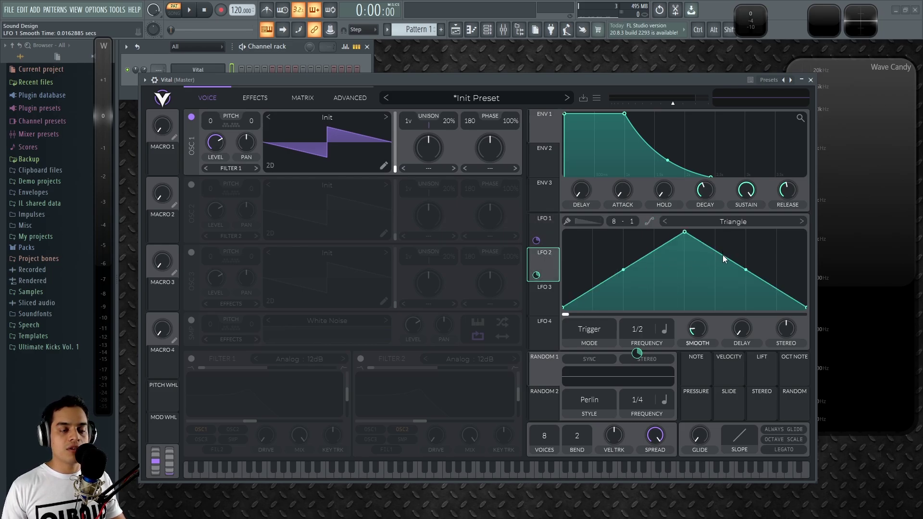
left_click_drag(641, 334, 639, 343)
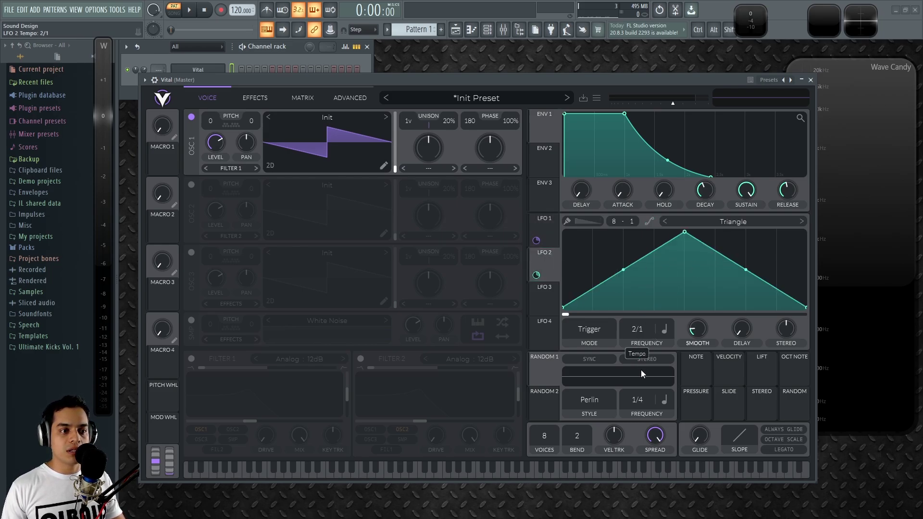
Review the LFO 1, LFO 2 and LFO 3 settings in turn, ending on LFO 1.
left_click(540, 233)
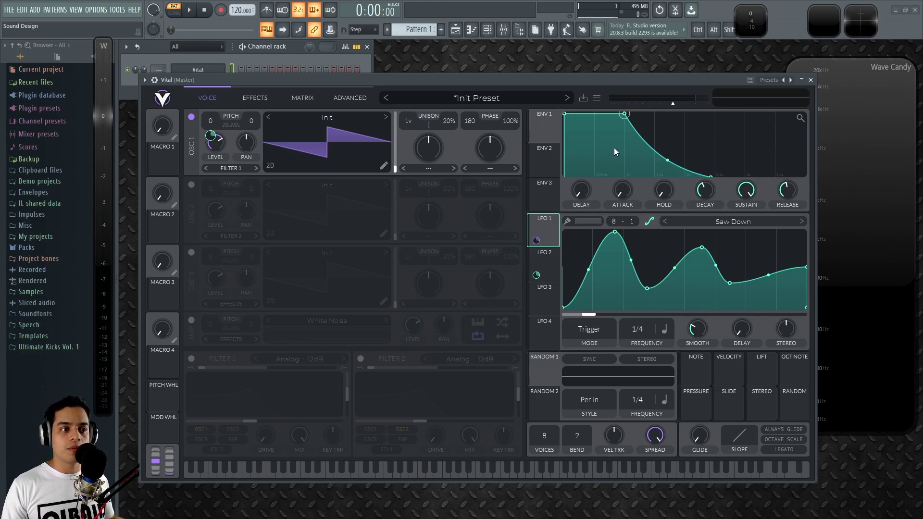
left_click(550, 268)
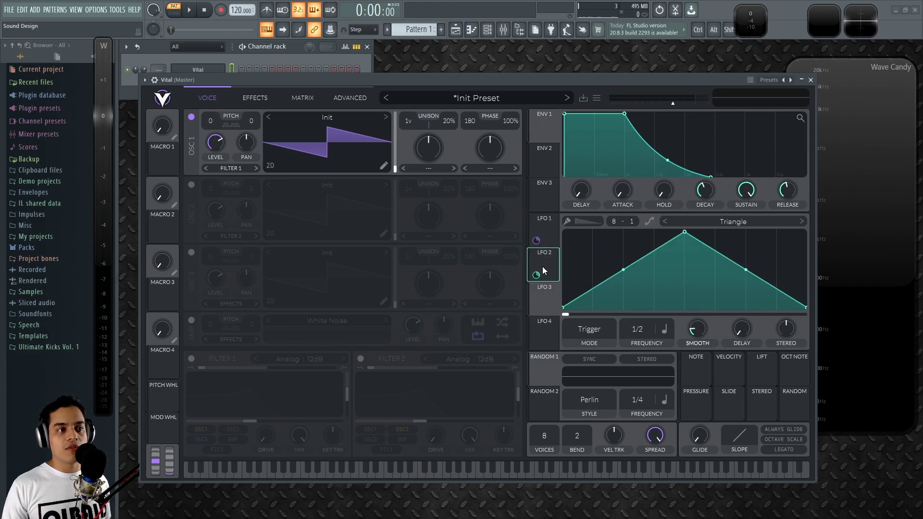
left_click(543, 267)
left_click(541, 231)
left_click(543, 309)
left_click(544, 264)
left_click(541, 223)
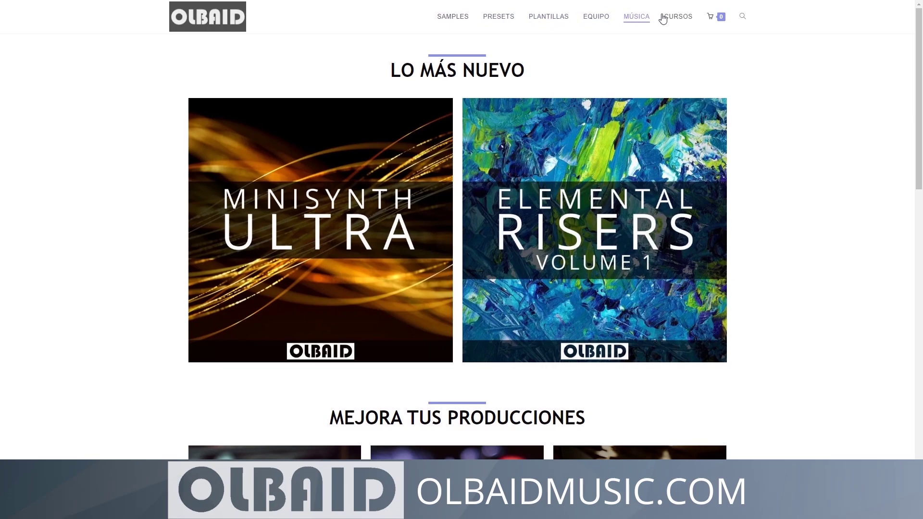
Switch to the Olbaid Music website and look over its newest releases and the samples, presets and templates categories.
scroll(789, 144, "down", 2)
scroll(797, 178, "down", 7)
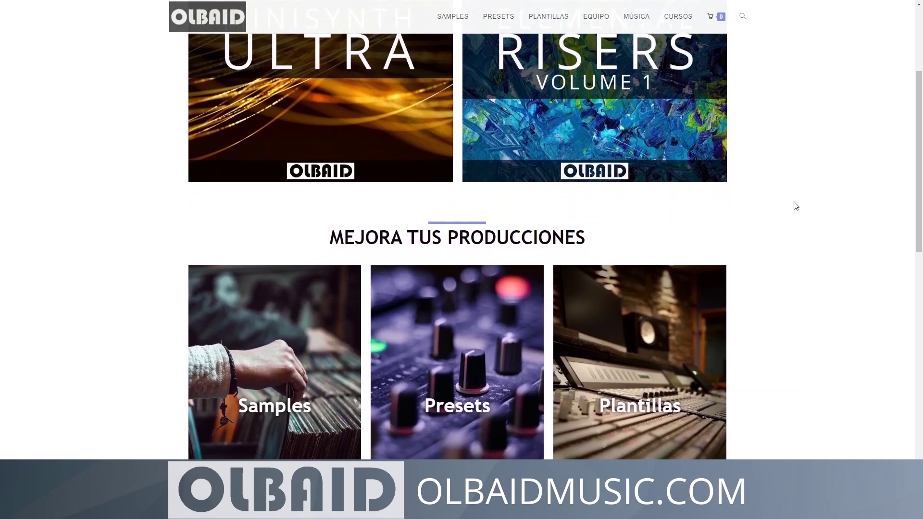